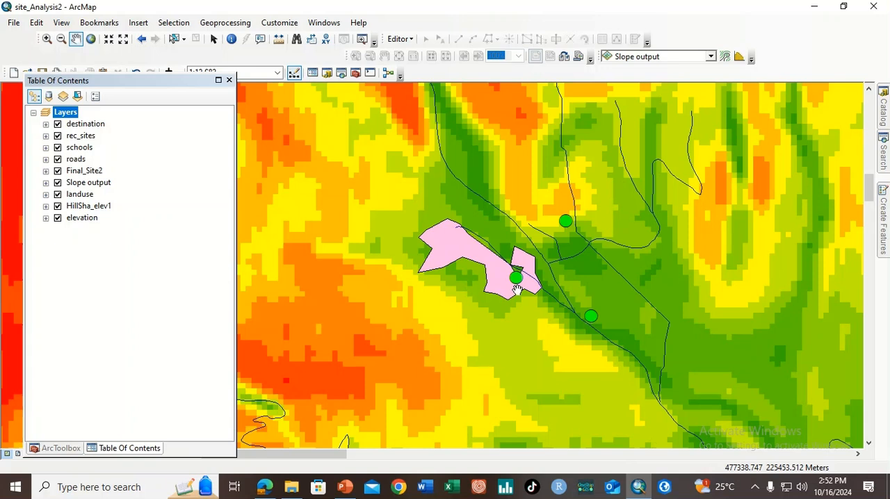
# Check the Lab 4 outline in PowerPoint, and create a new model in the SiteAnalysisTools.tbx toolbox in ArcMap
pyautogui.click(345, 488)
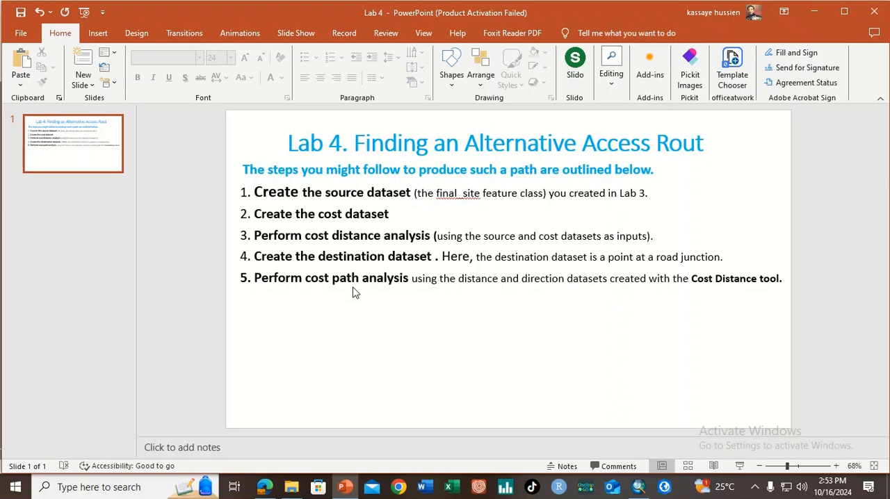
pyautogui.click(640, 488)
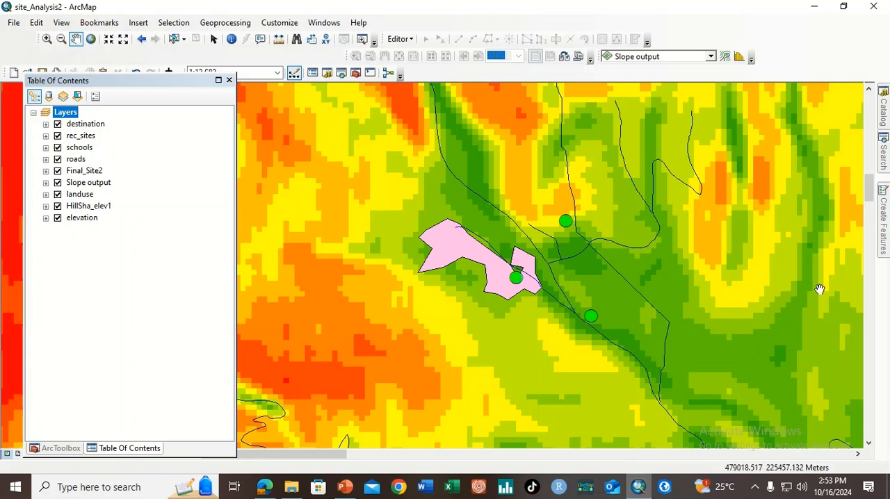
pyautogui.moveTo(886, 118)
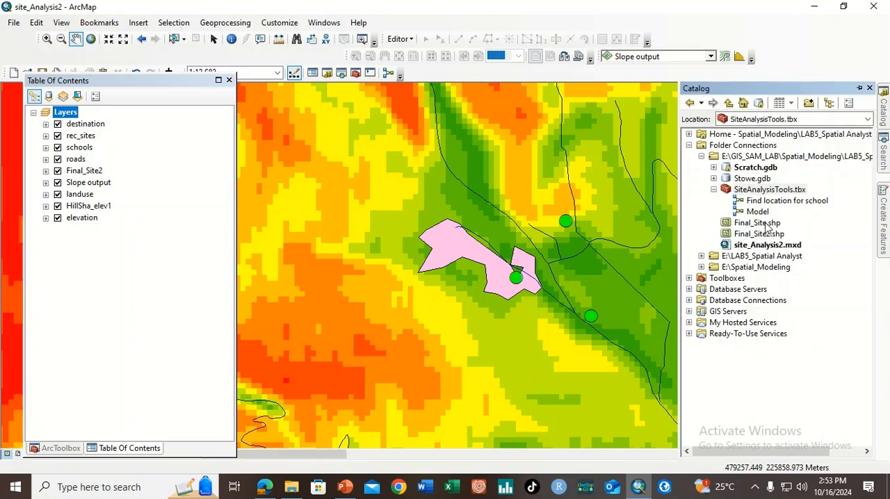
pyautogui.rightClick(750, 193)
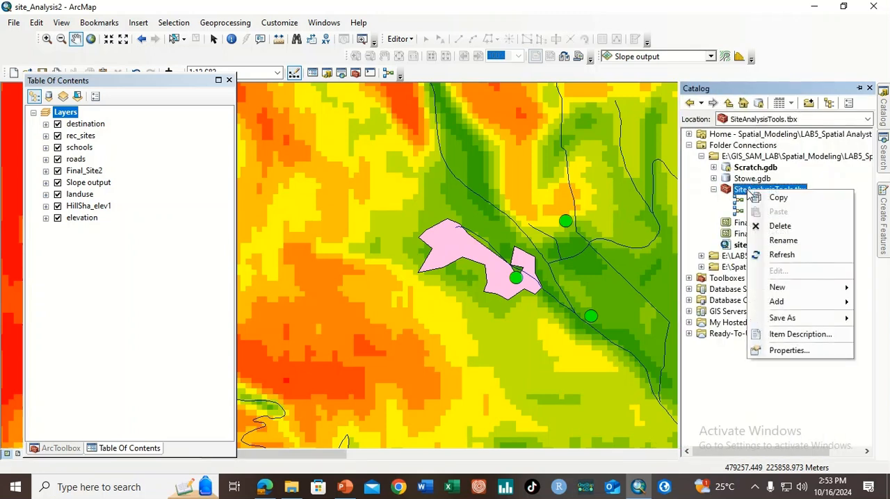
pyautogui.moveTo(797, 289)
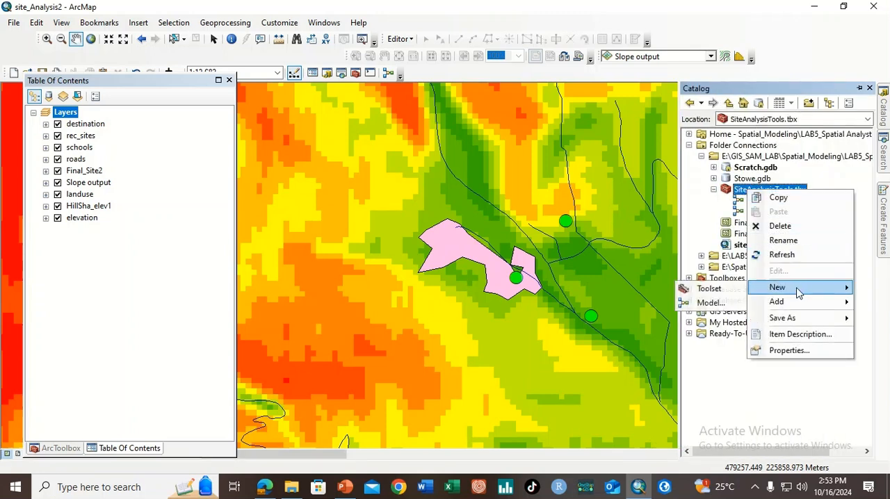
pyautogui.click(710, 302)
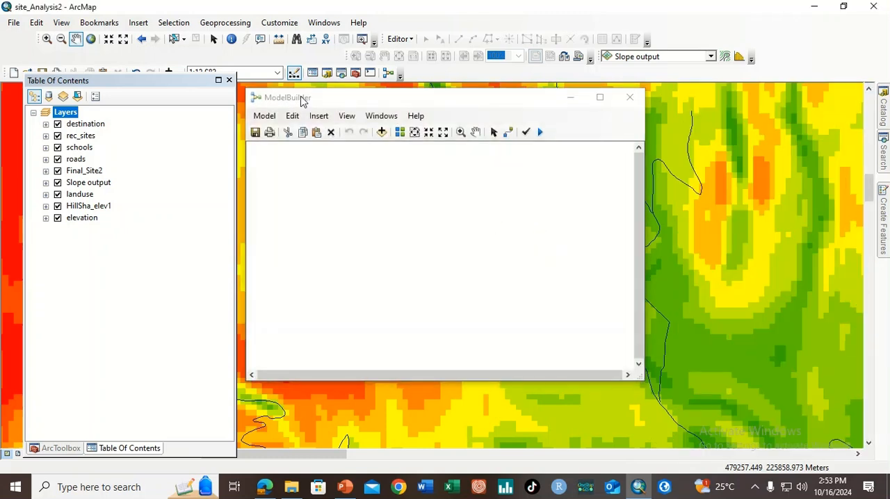
# Name the new model FindRout, label it Find Best Rout, and make it store relative path names
pyautogui.click(264, 115)
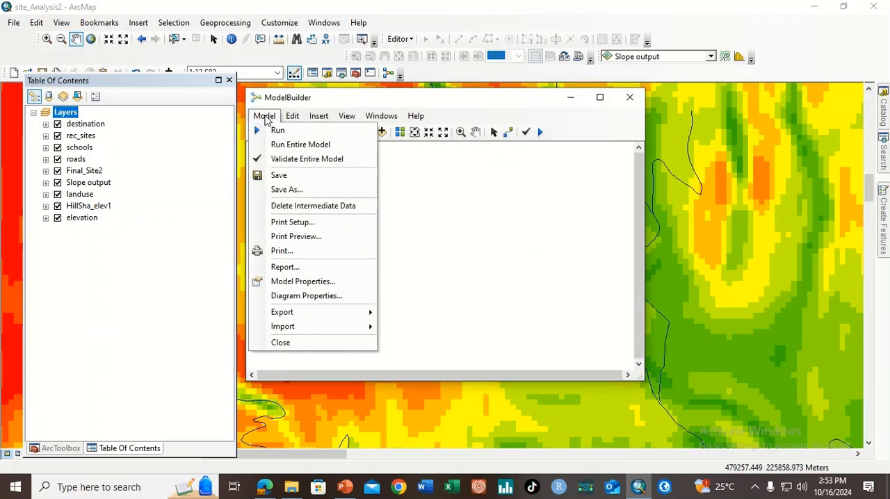
pyautogui.click(311, 281)
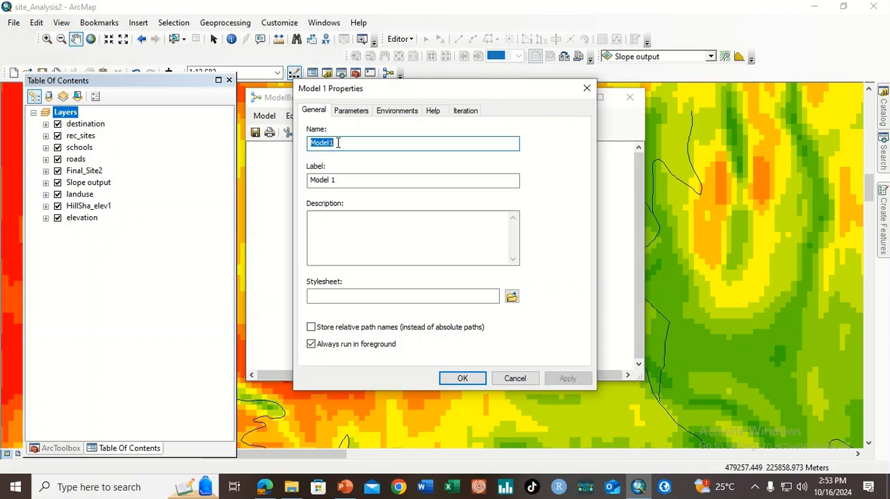
pyautogui.write('Find')
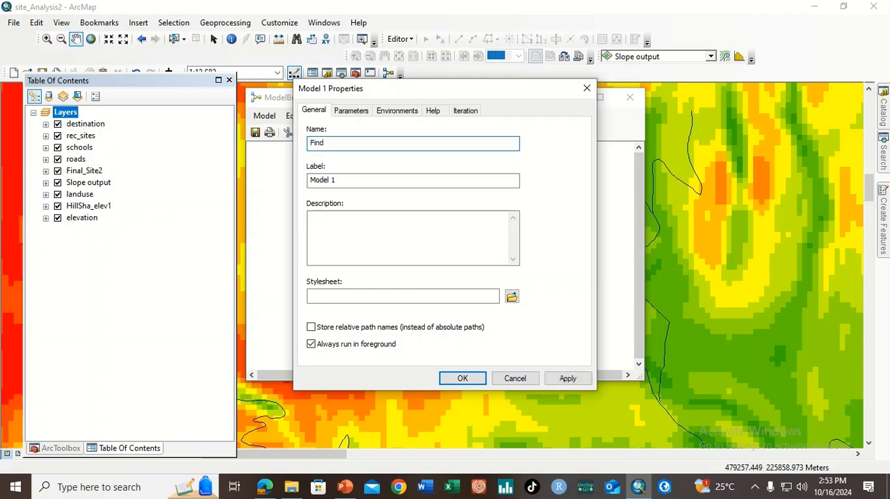
pyautogui.write('Rout')
pyautogui.moveTo(340, 180); pyautogui.dragTo(303, 181)
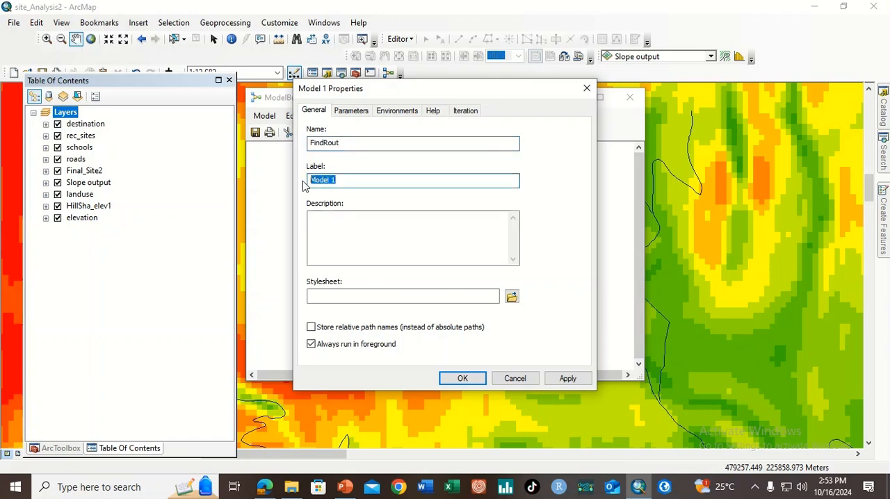
pyautogui.write('Find Best Rout')
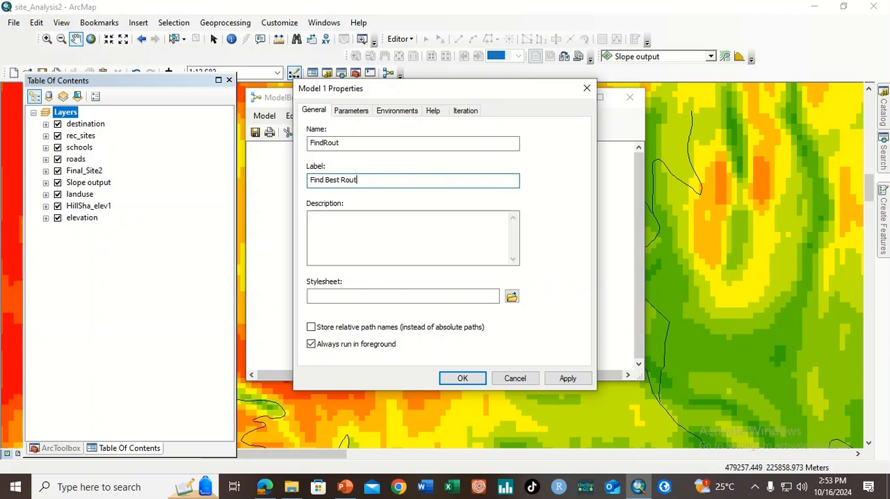
pyautogui.click(311, 328)
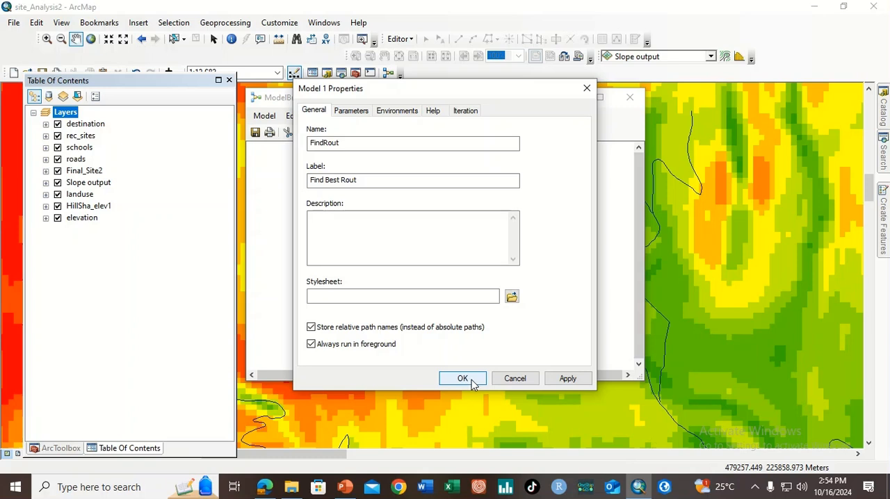
# Override the model's Extent and Cell Size environment settings under Processing Extent and Raster Analysis
pyautogui.click(395, 114)
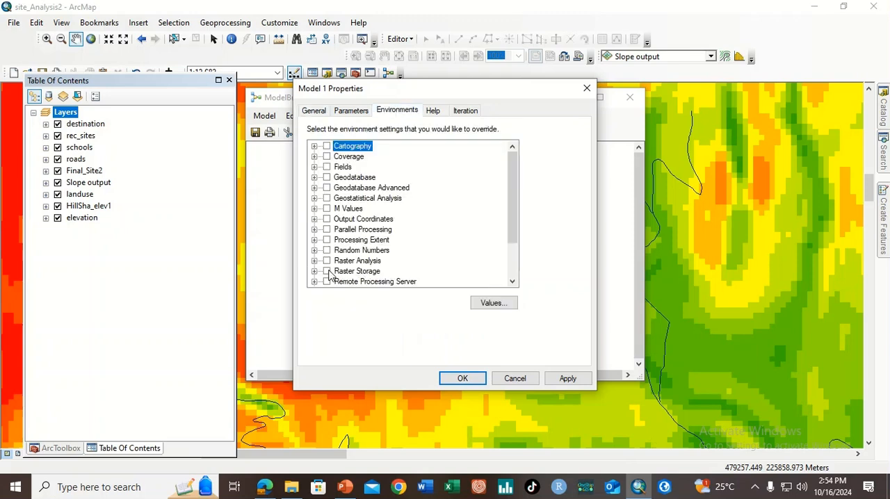
pyautogui.click(315, 240)
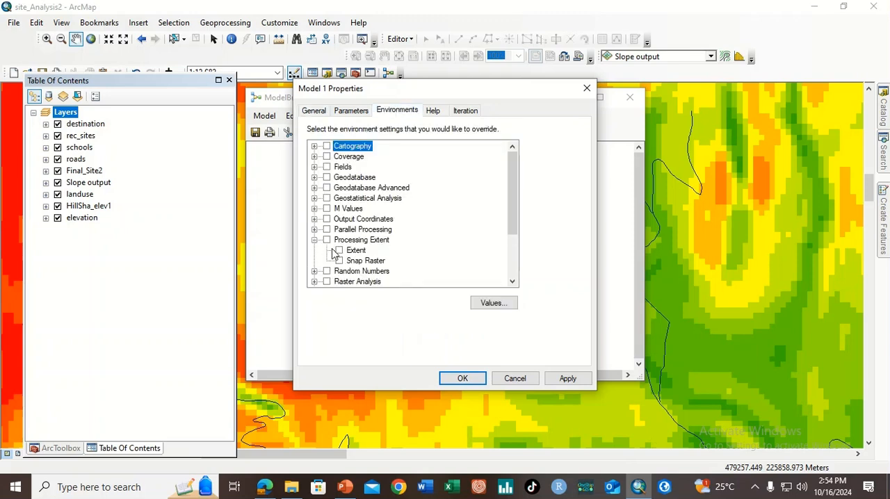
pyautogui.click(342, 255)
pyautogui.click(339, 251)
pyautogui.click(315, 282)
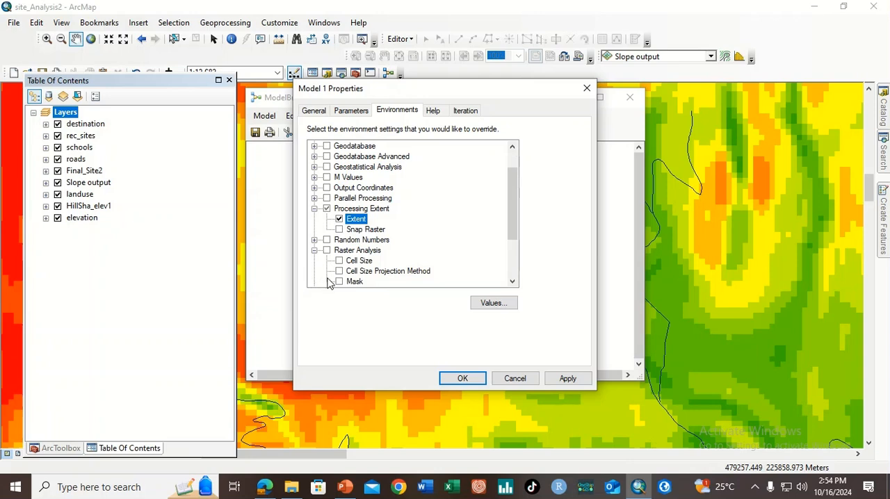
pyautogui.click(345, 262)
pyautogui.click(339, 261)
# Set the model's processing extent and cell size to Same as layer elevation, and save the model
pyautogui.click(494, 303)
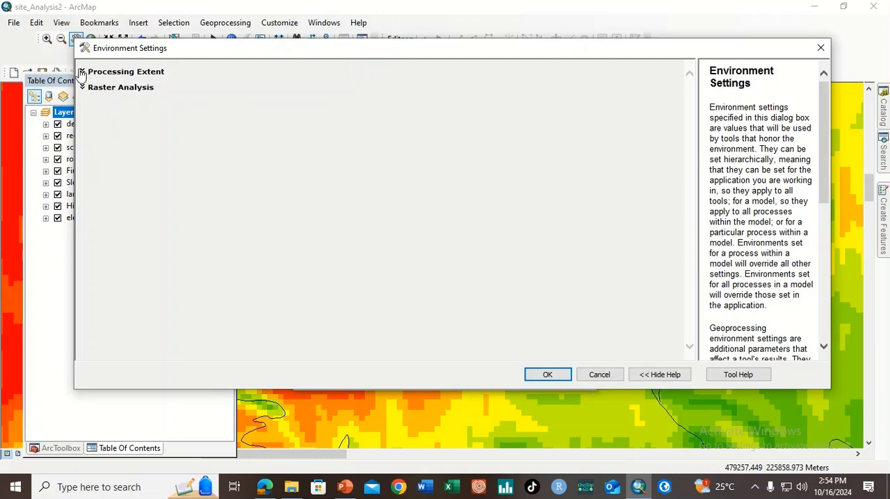
pyautogui.click(83, 71)
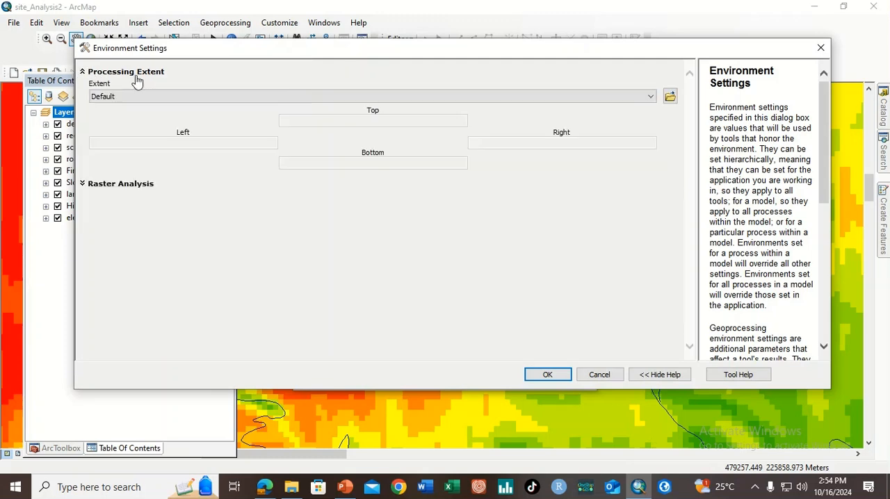
pyautogui.click(146, 96)
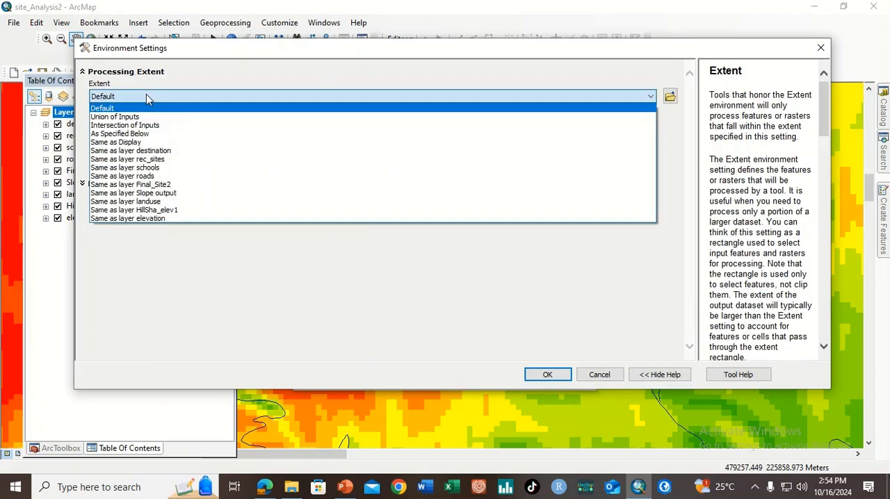
pyautogui.click(161, 219)
pyautogui.click(84, 185)
pyautogui.click(142, 211)
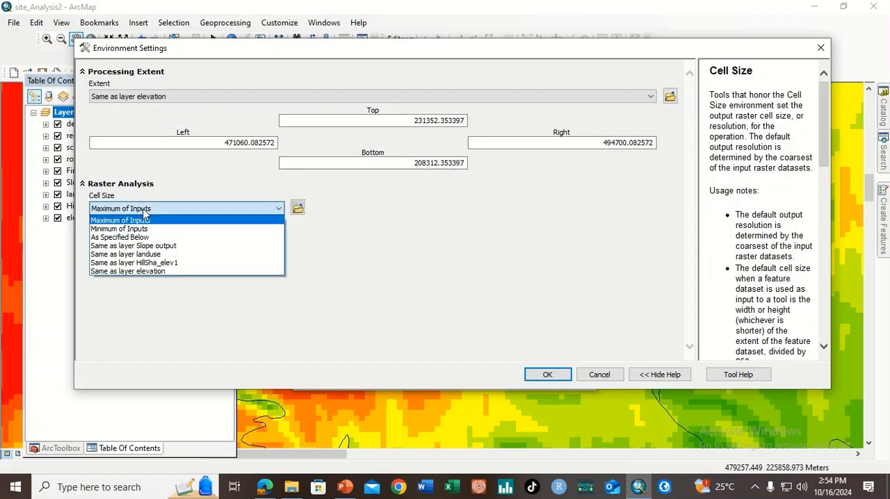
pyautogui.click(178, 272)
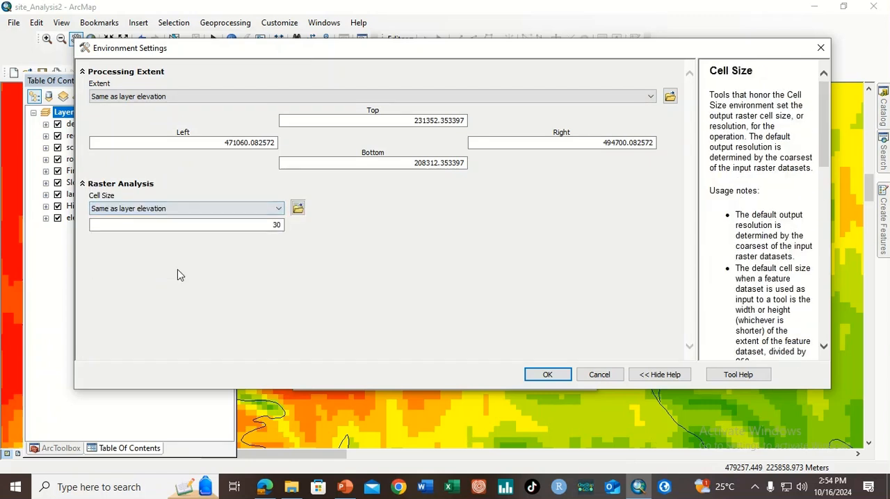
pyautogui.click(560, 377)
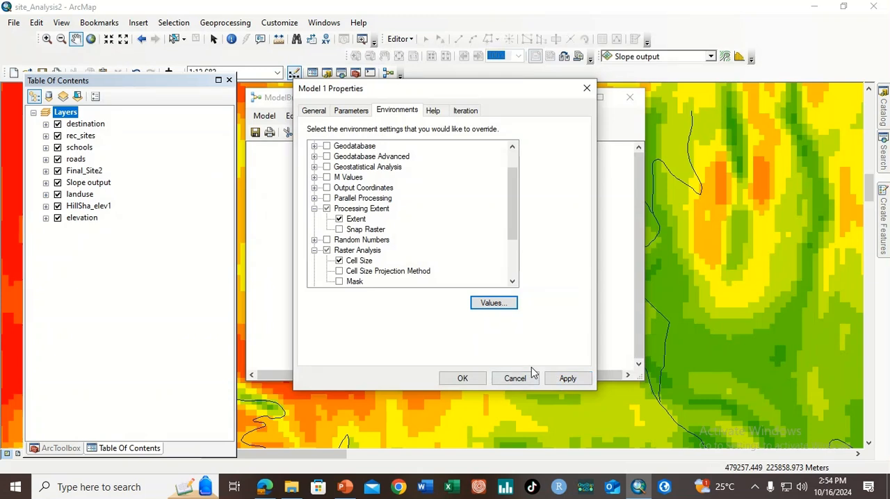
pyautogui.click(463, 378)
pyautogui.click(257, 135)
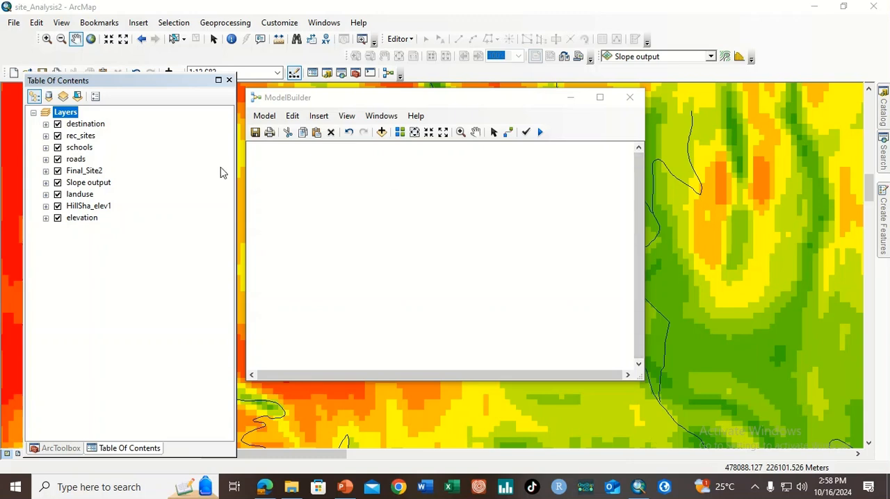
# Add the Slope output and landuse layers to the model, with landuse above Slope output
pyautogui.moveTo(99, 186); pyautogui.dragTo(301, 291)
pyautogui.moveTo(75, 199); pyautogui.dragTo(324, 196)
pyautogui.moveTo(300, 291); pyautogui.dragTo(315, 288)
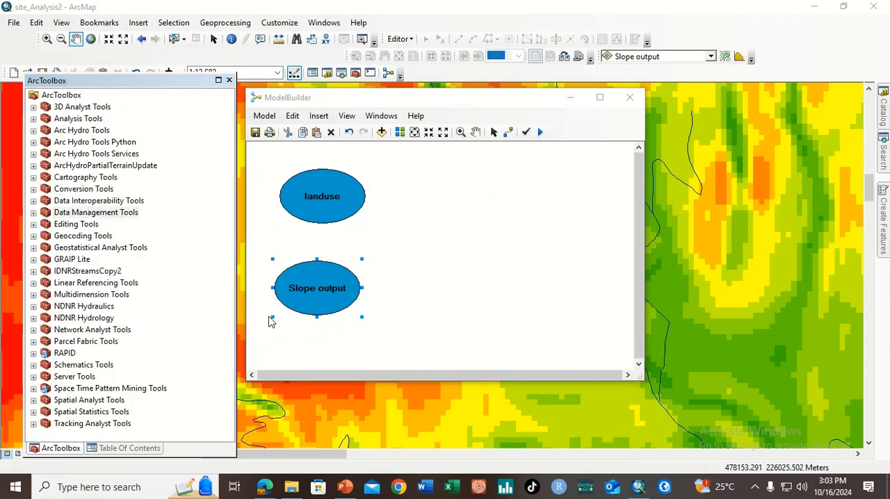
# Add the Spatial Analyst Reclassify tool beside Slope output and connect that layer as its input raster
pyautogui.click(34, 400)
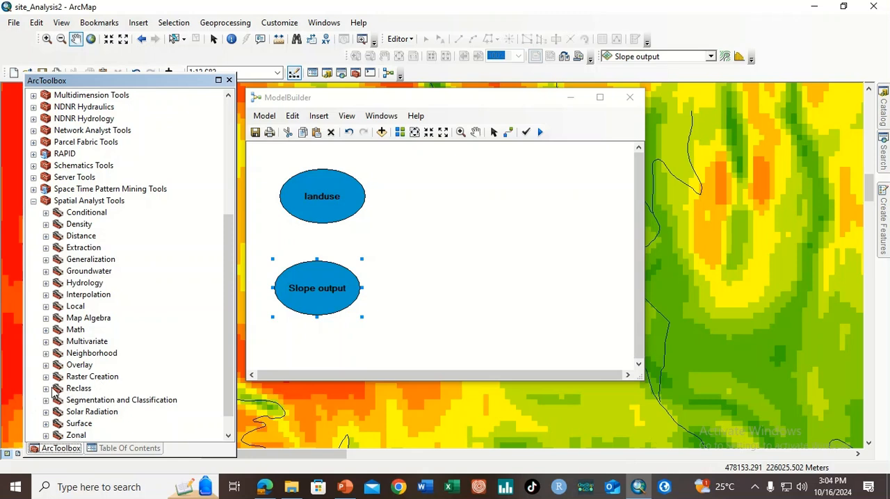
pyautogui.click(45, 389)
pyautogui.moveTo(103, 413); pyautogui.dragTo(430, 294)
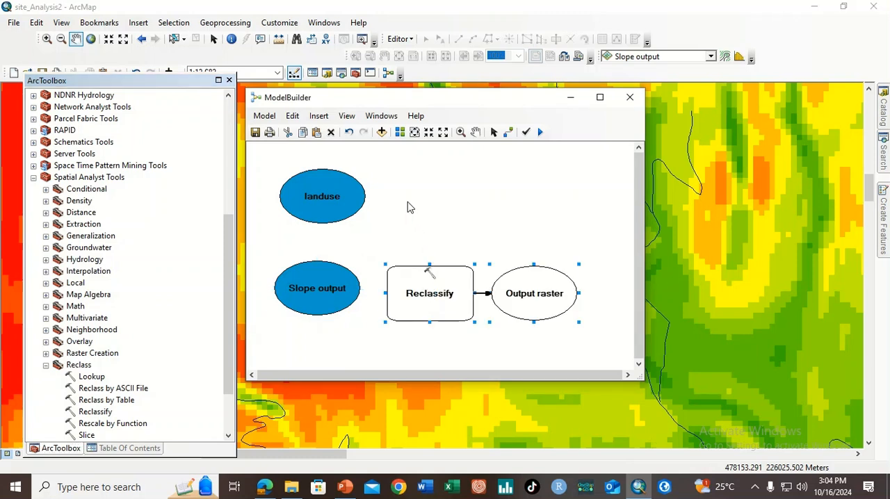
pyautogui.click(508, 132)
pyautogui.click(334, 288)
pyautogui.click(406, 284)
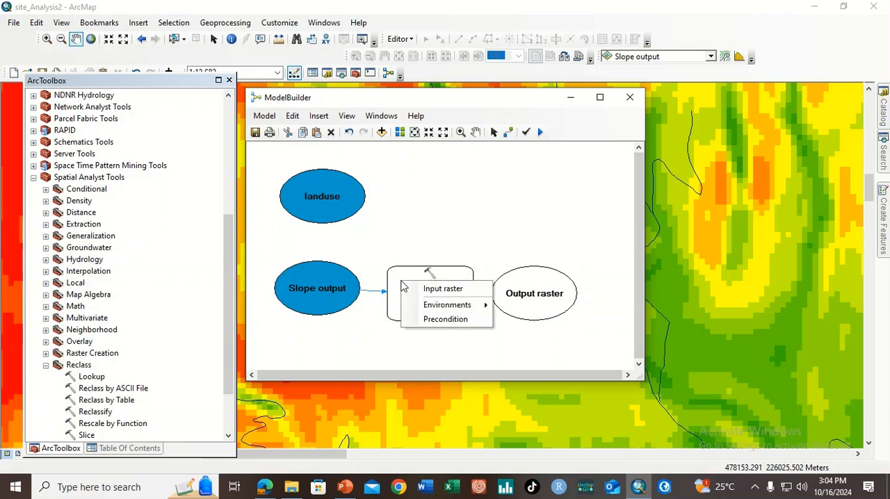
pyautogui.click(427, 289)
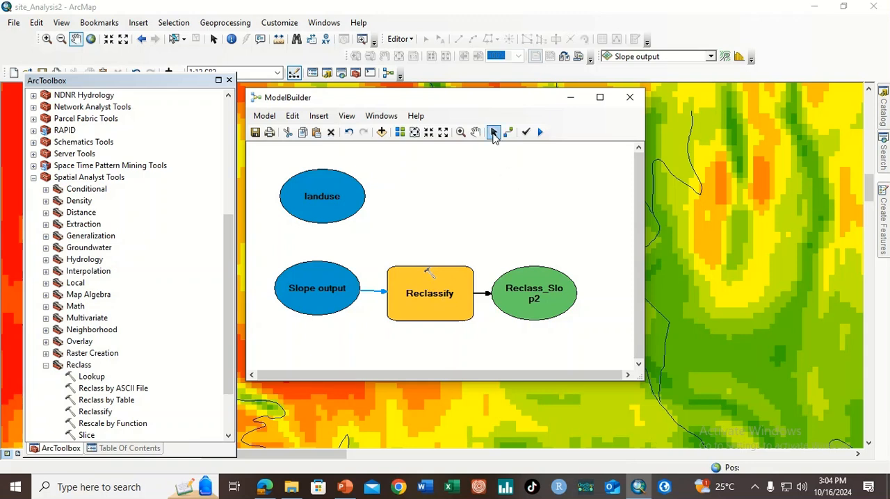
# Classify the Reclassify tool's slope values into 10 classes using the Equal Interval method
pyautogui.rightClick(417, 299)
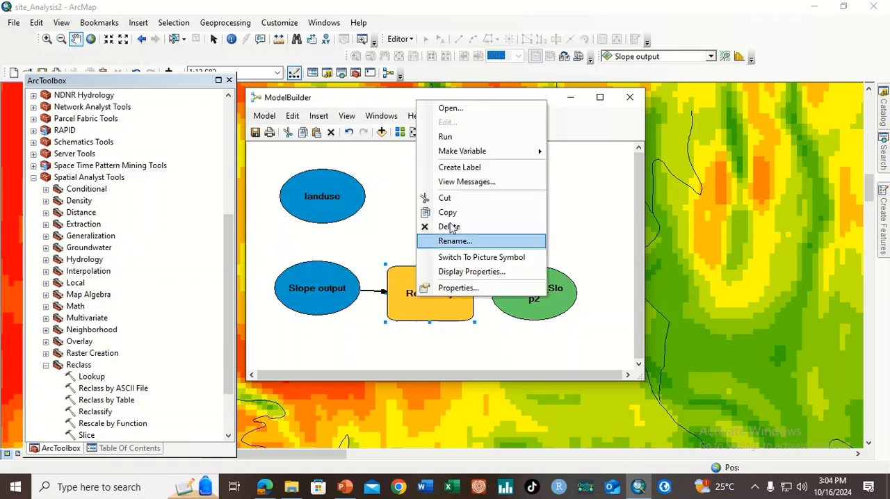
pyautogui.click(451, 109)
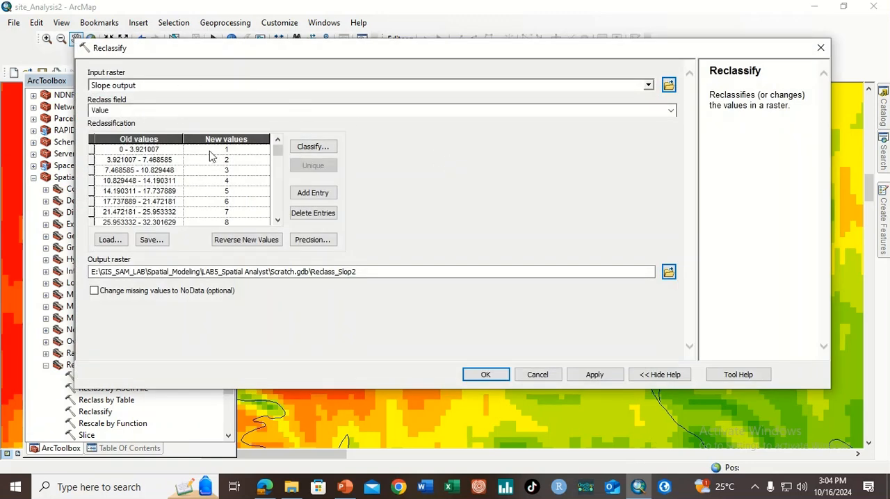
pyautogui.moveTo(278, 148)
pyautogui.mouseDown()
pyautogui.moveTo(278, 214)
pyautogui.moveTo(278, 143)
pyautogui.mouseUp()
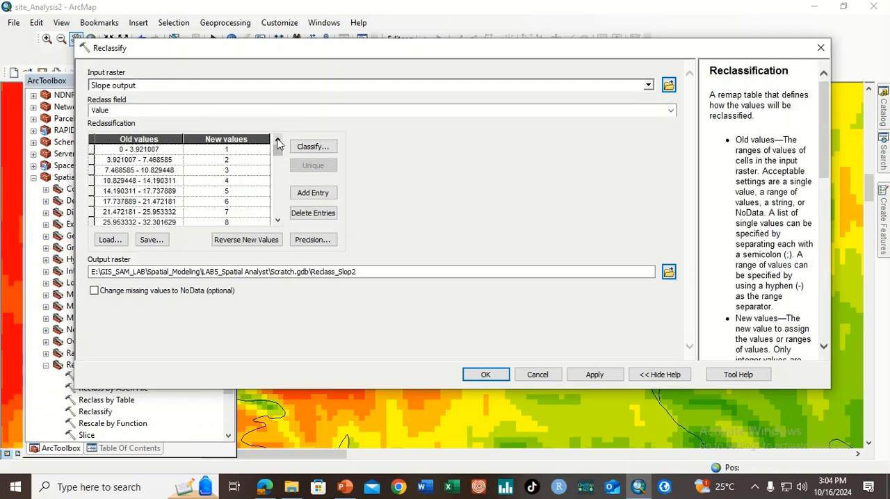
pyautogui.click(314, 146)
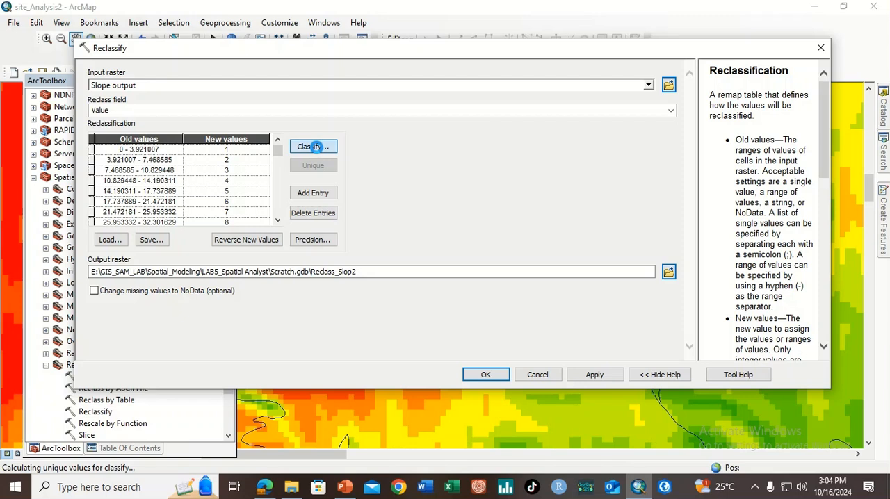
pyautogui.click(341, 111)
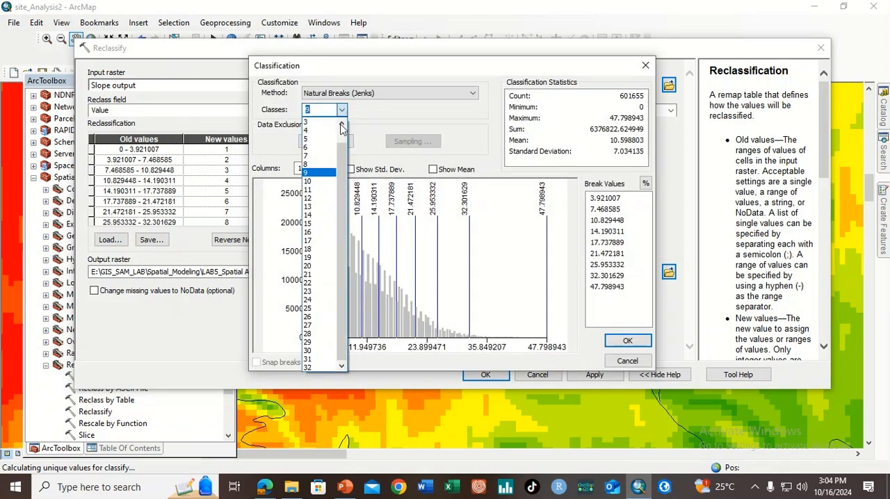
pyautogui.click(321, 178)
pyautogui.click(341, 110)
pyautogui.click(322, 183)
pyautogui.click(355, 93)
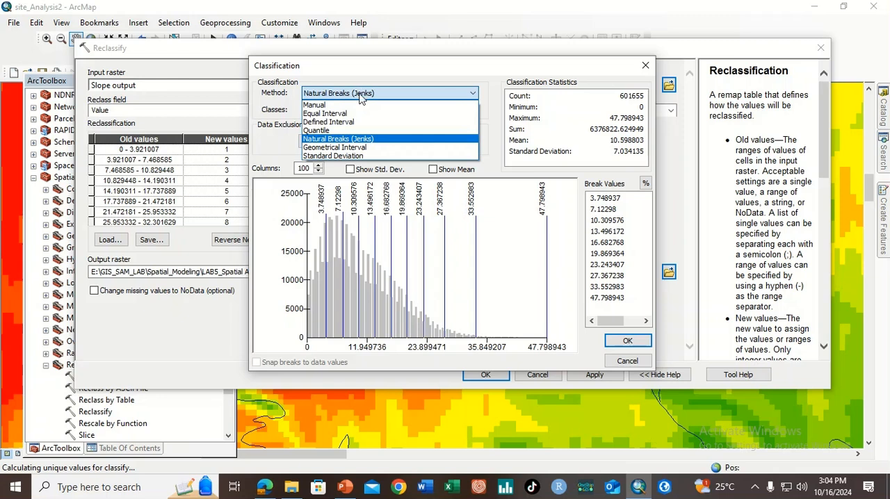
pyautogui.click(350, 114)
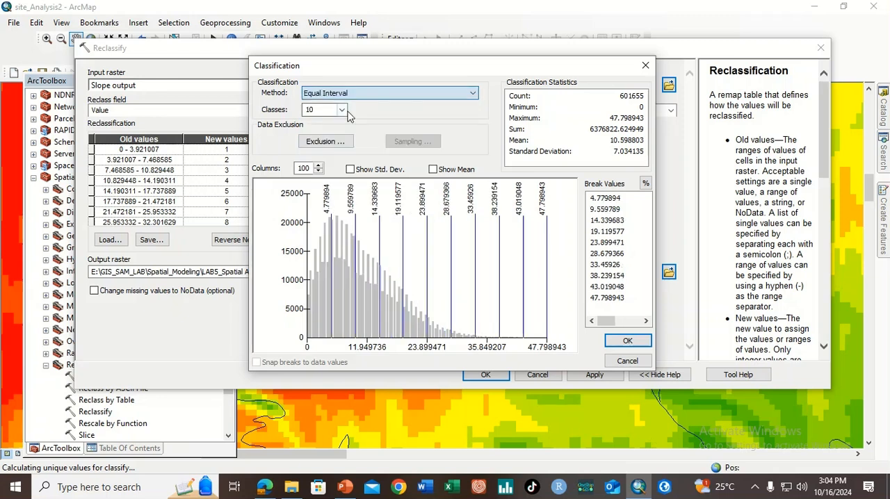
pyautogui.click(618, 342)
pyautogui.moveTo(278, 149)
pyautogui.mouseDown()
pyautogui.moveTo(278, 215)
pyautogui.moveTo(278, 150)
pyautogui.mouseUp()
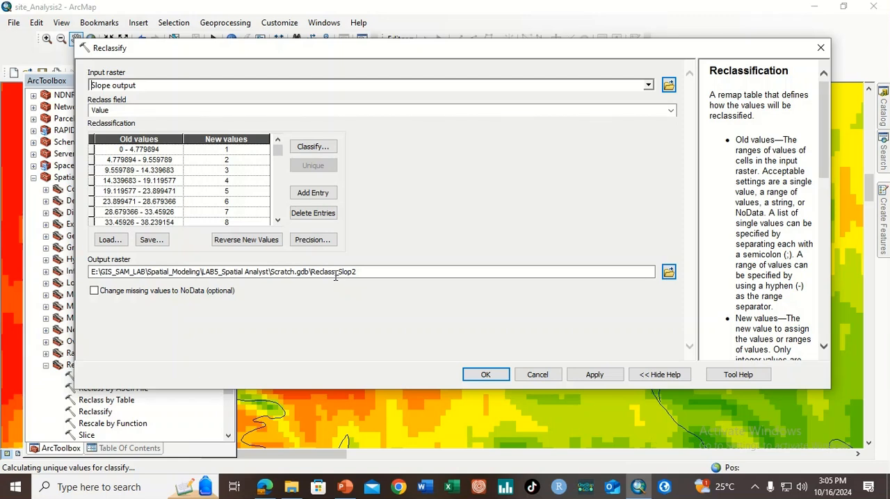
# Accept the Reclassify settings and rename the tool's output element as Reclassed Slope
pyautogui.click(490, 373)
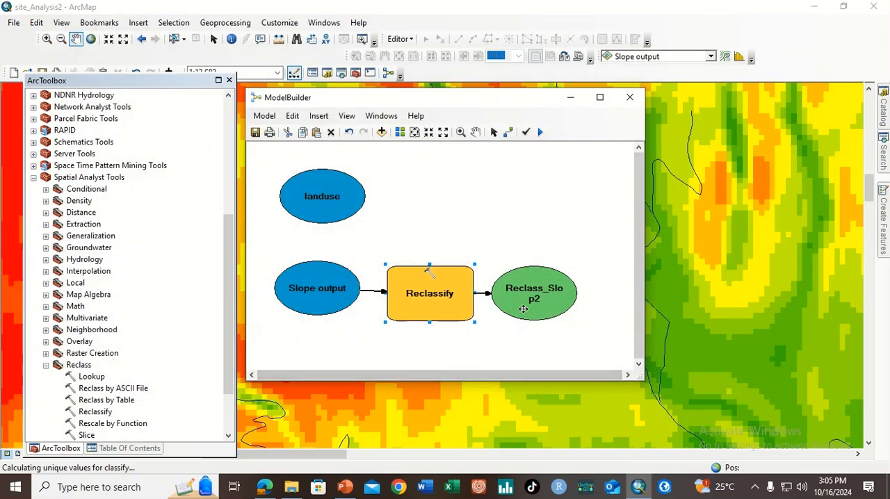
pyautogui.click(533, 298)
pyautogui.rightClick(533, 298)
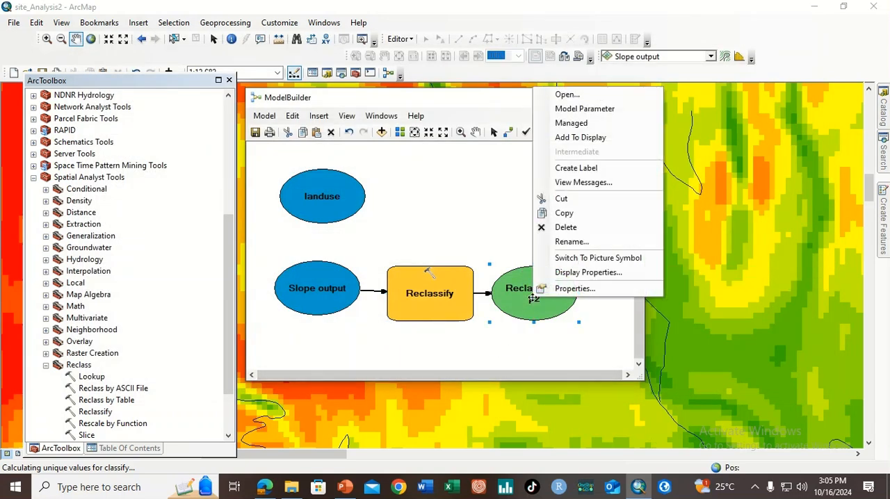
pyautogui.click(578, 238)
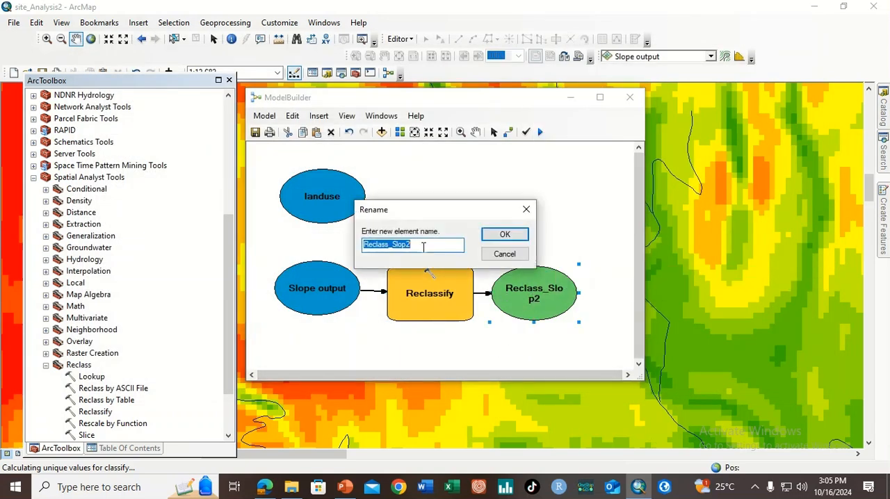
pyautogui.write('Recl')
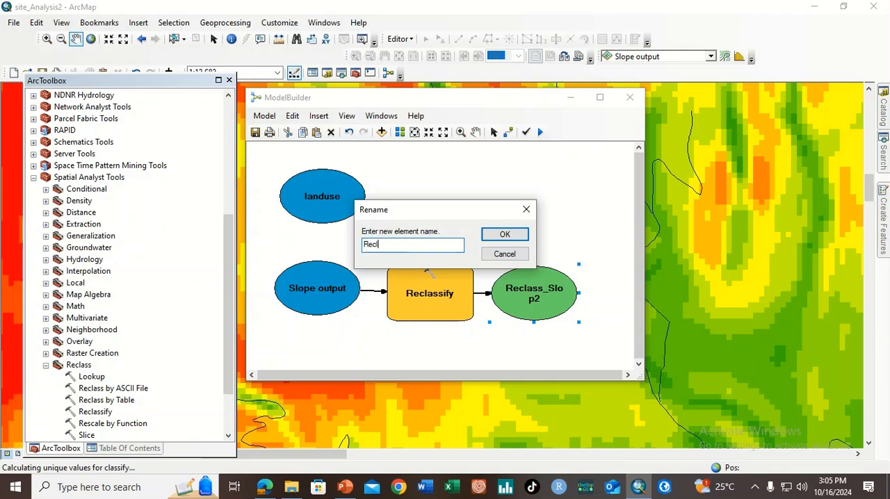
pyautogui.write('assed Slope')
pyautogui.click(508, 236)
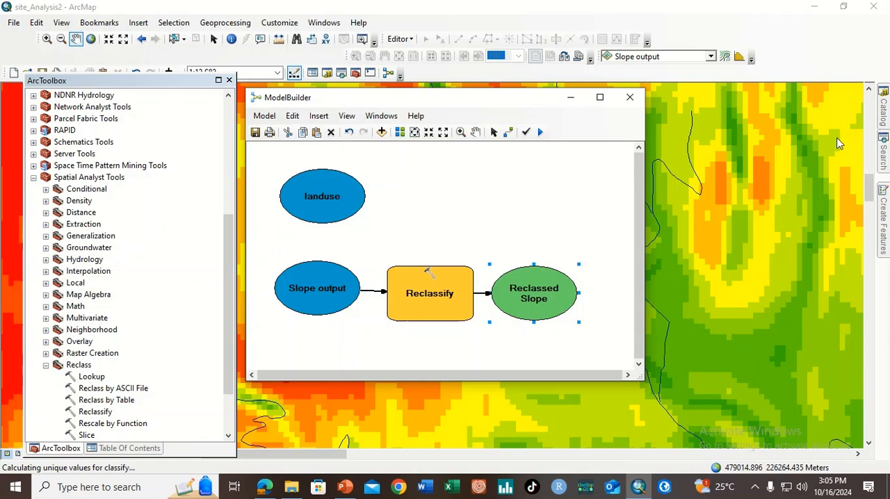
# Mark the Reclassed Slope output to be added to the display and run the model
pyautogui.click(881, 141)
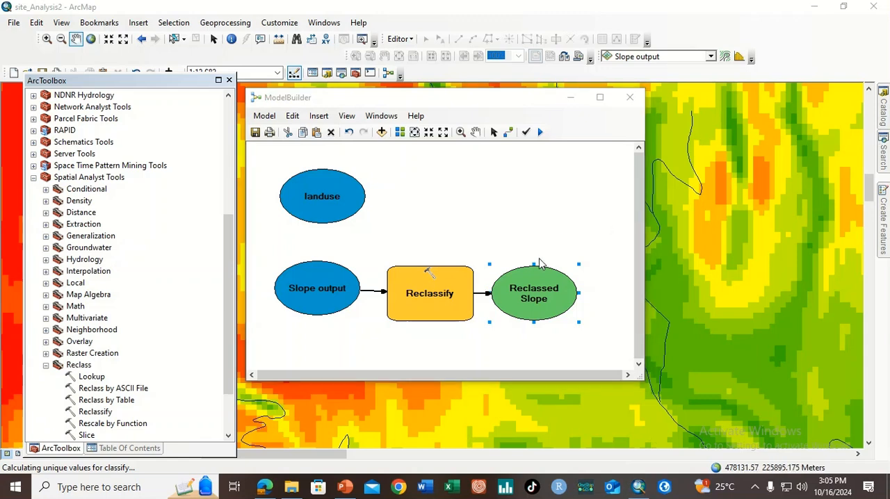
pyautogui.rightClick(533, 289)
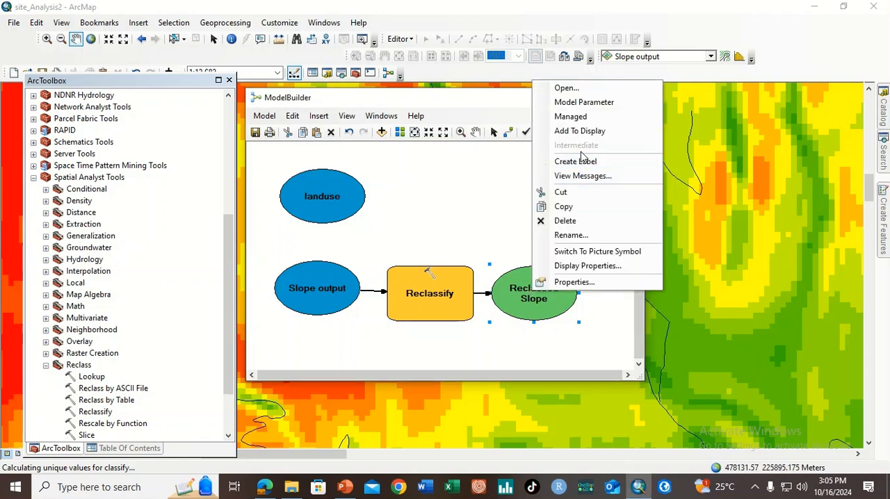
pyautogui.click(582, 129)
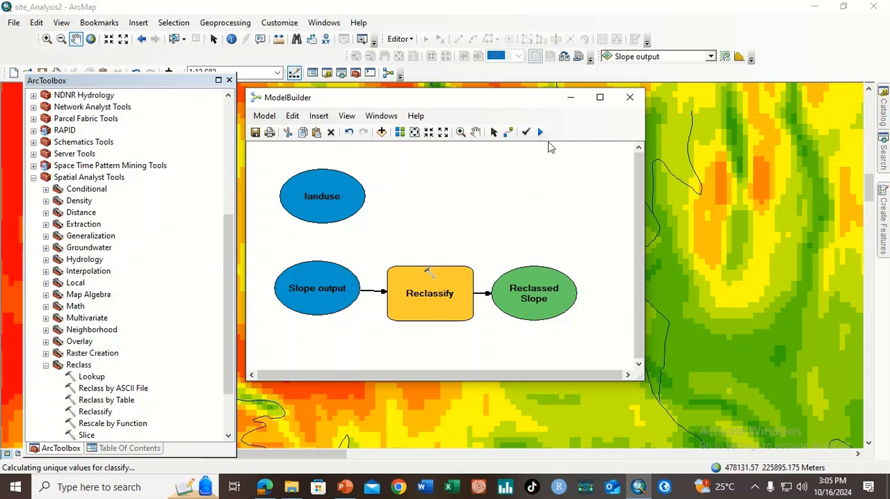
pyautogui.click(541, 132)
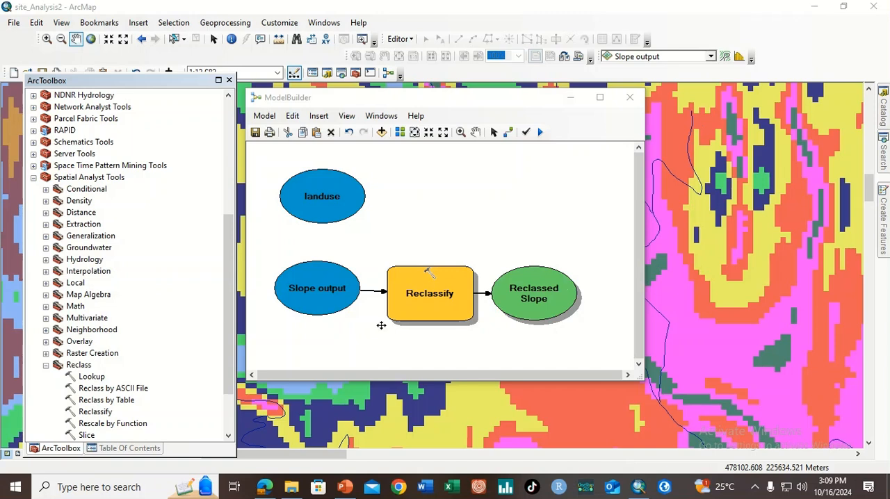
# Add the Spatial Analyst Weighted Overlay tool to the model, above and beyond Reclassed Slope
pyautogui.click(45, 365)
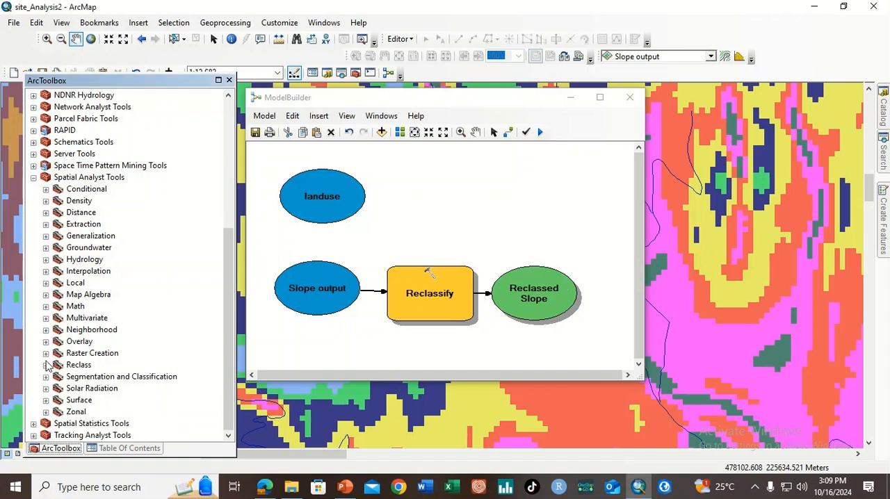
pyautogui.click(45, 341)
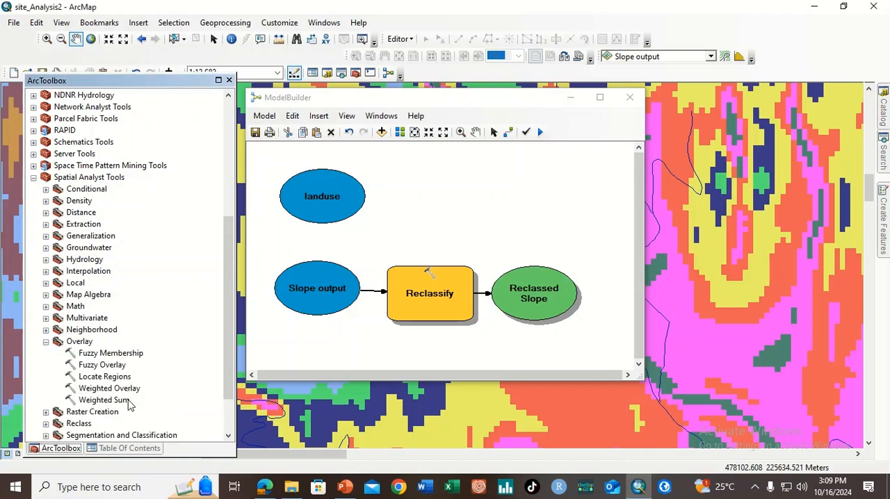
pyautogui.moveTo(112, 388); pyautogui.dragTo(596, 216)
# Set the Weighted Overlay evaluation scale from 1 to 10 by 1 and apply it
pyautogui.rightClick(596, 216)
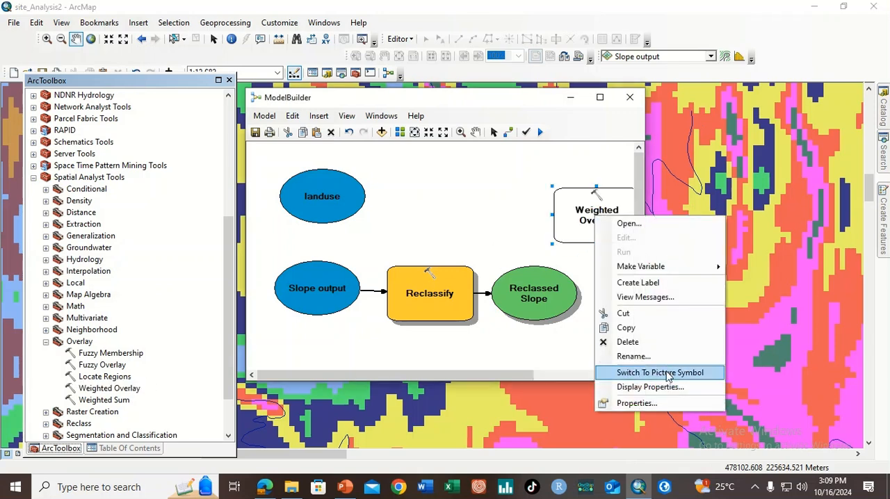
pyautogui.click(638, 226)
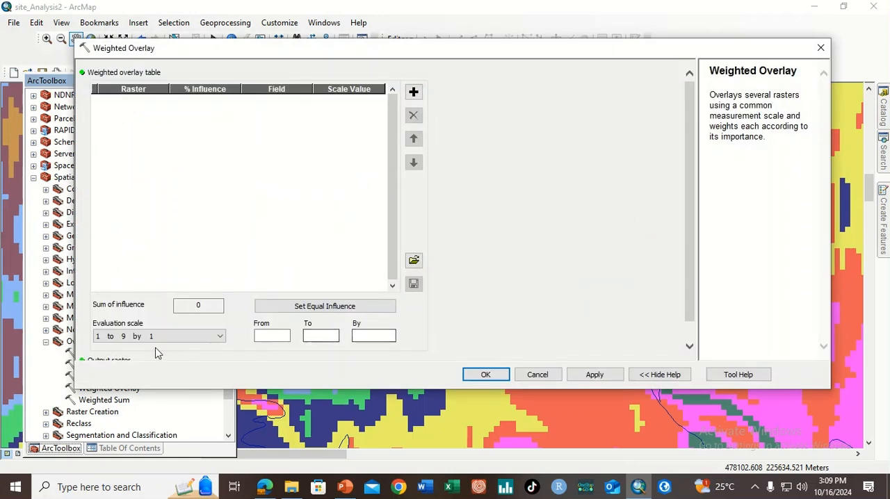
pyautogui.click(284, 337)
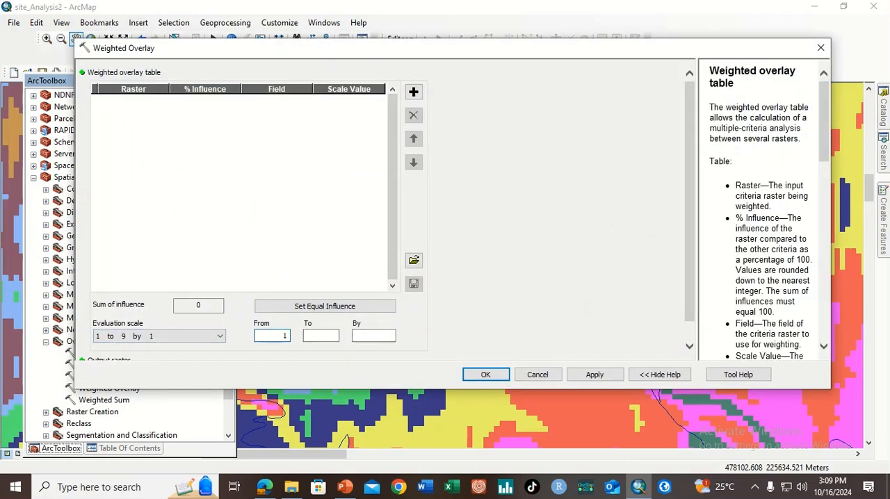
pyautogui.write('1')
pyautogui.click(317, 335)
pyautogui.write('10')
pyautogui.click(362, 335)
pyautogui.write('1')
pyautogui.click(593, 377)
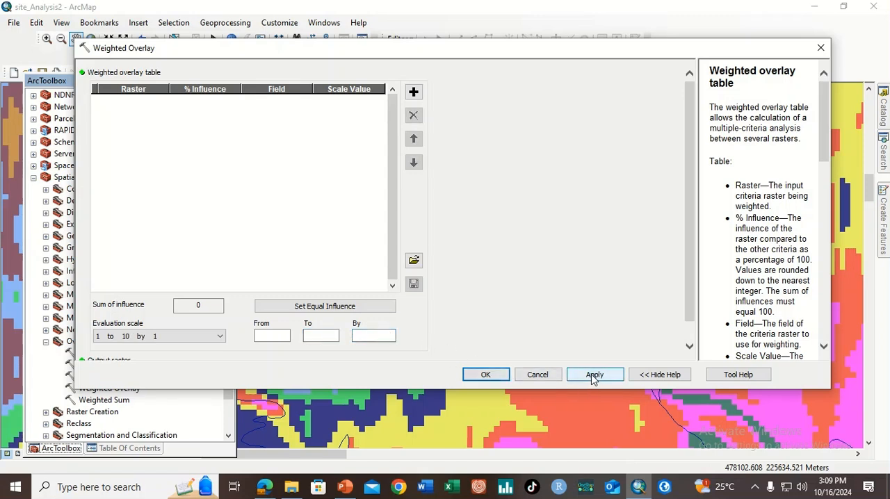
# Add the model's Reclassed Slope raster to the weighted overlay table, using Value as the input field
pyautogui.click(414, 93)
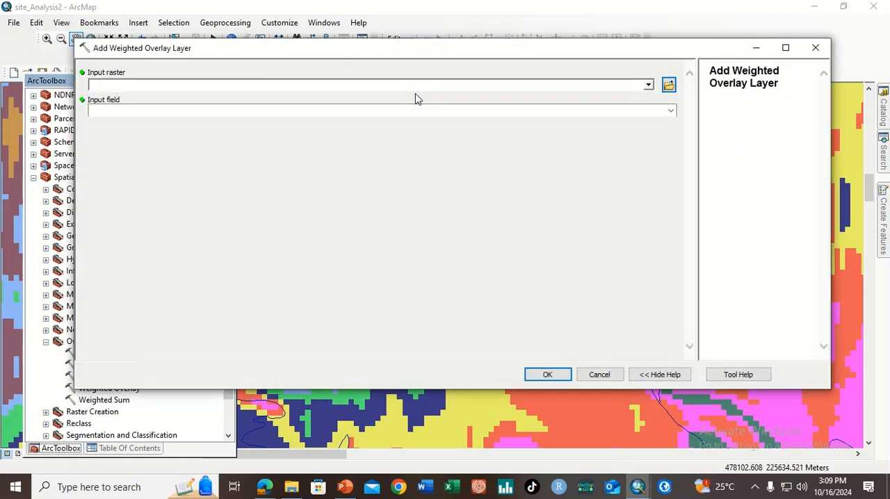
pyautogui.click(649, 85)
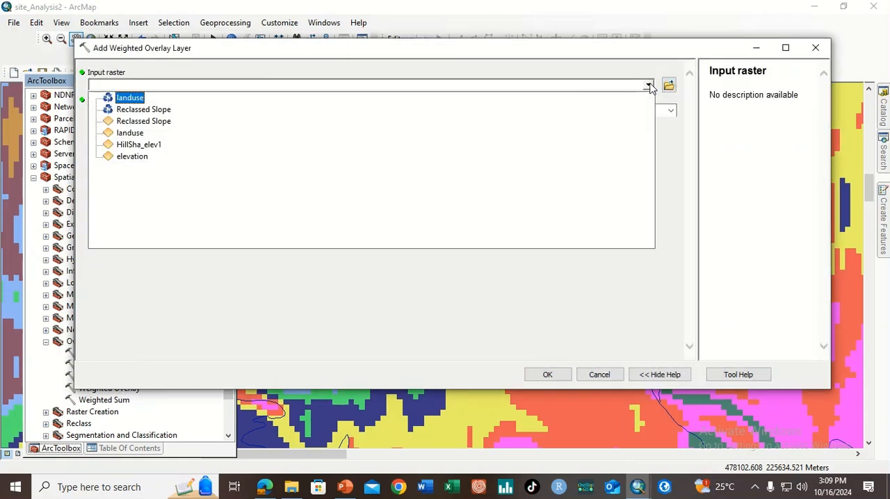
pyautogui.click(139, 109)
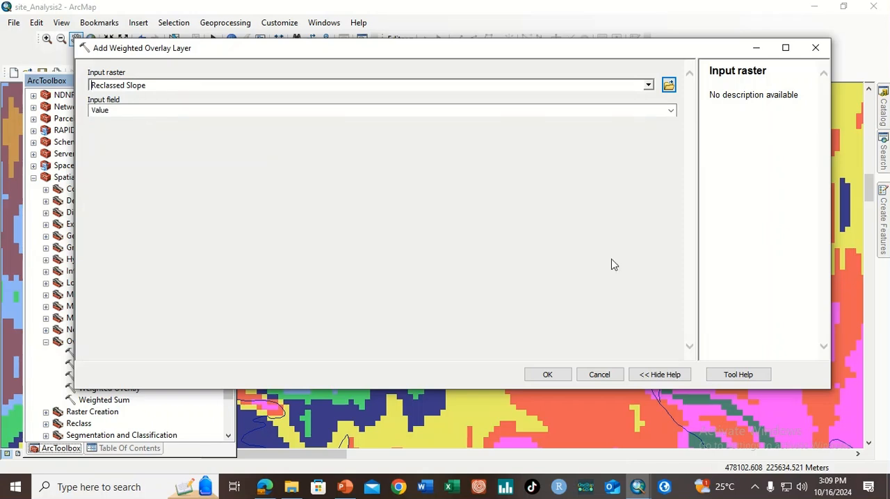
pyautogui.click(548, 375)
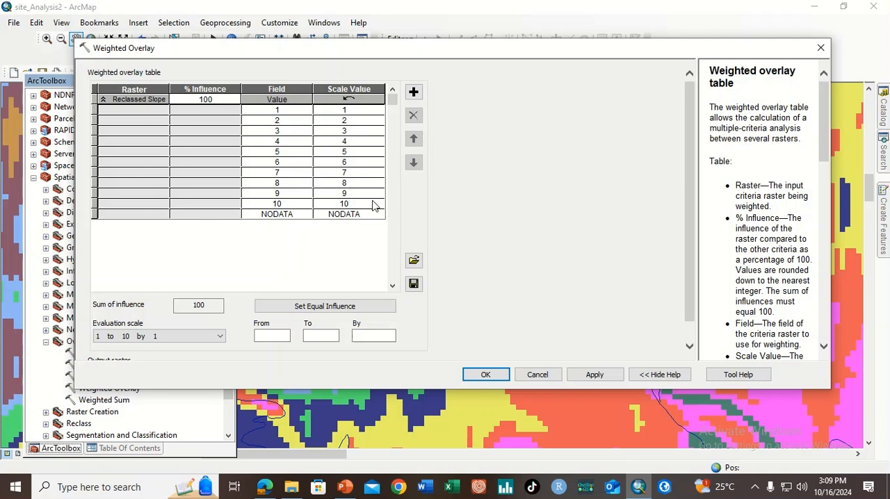
# Add the landuse raster to the weighted overlay table, using LANDUSE as the input field
pyautogui.click(414, 93)
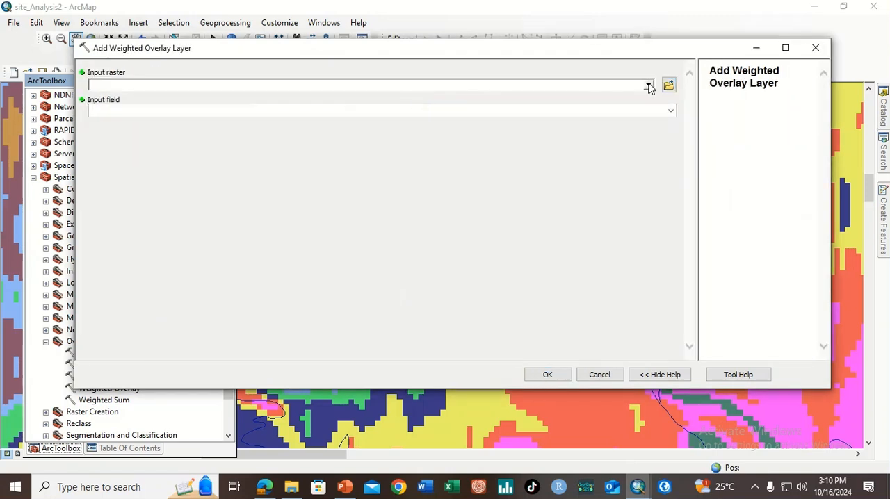
pyautogui.click(648, 85)
pyautogui.click(122, 136)
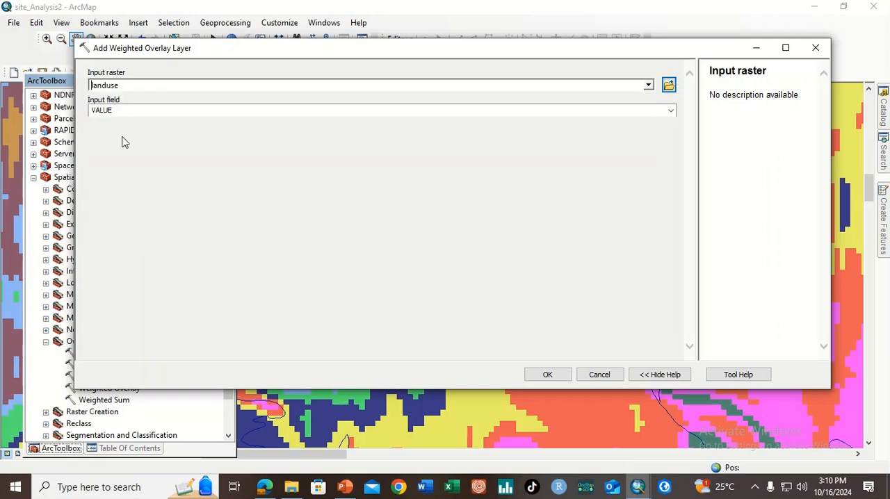
pyautogui.click(671, 111)
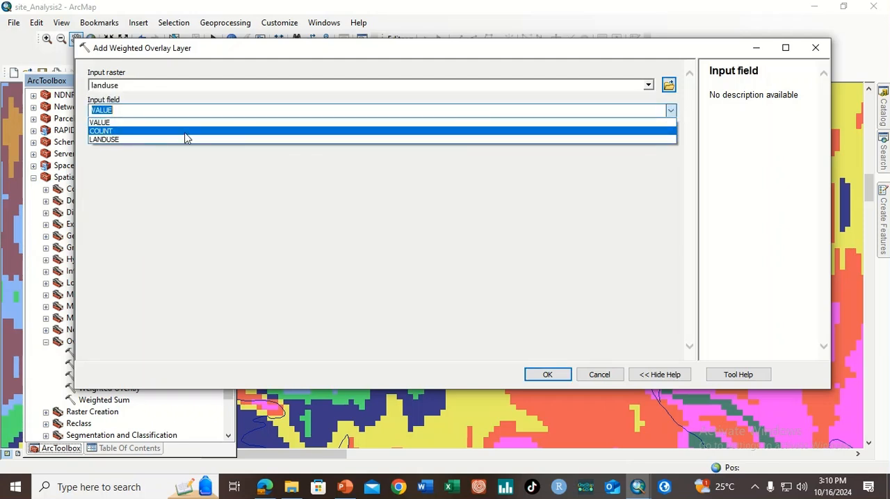
pyautogui.click(117, 140)
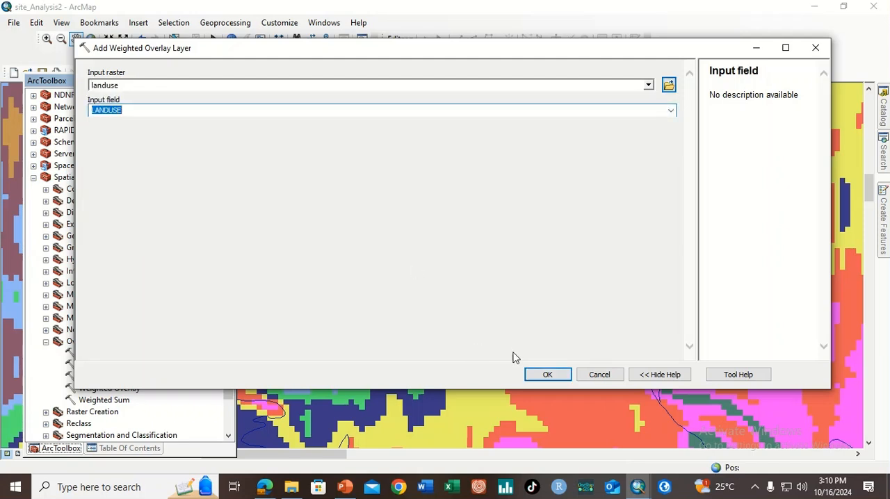
pyautogui.click(547, 375)
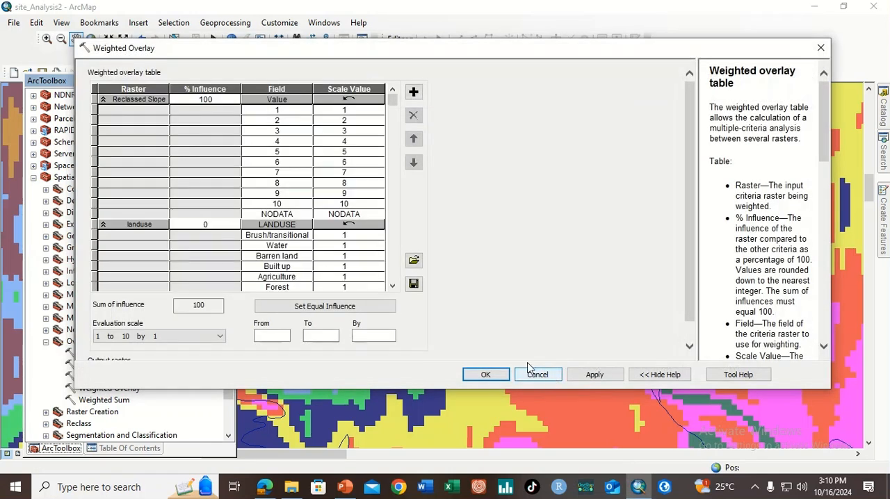
# Collapse the Reclassed Slope rows and set the landuse scale values to 5 for Brush/transitional, 10 for Water and 2 for Barren land
pyautogui.click(102, 103)
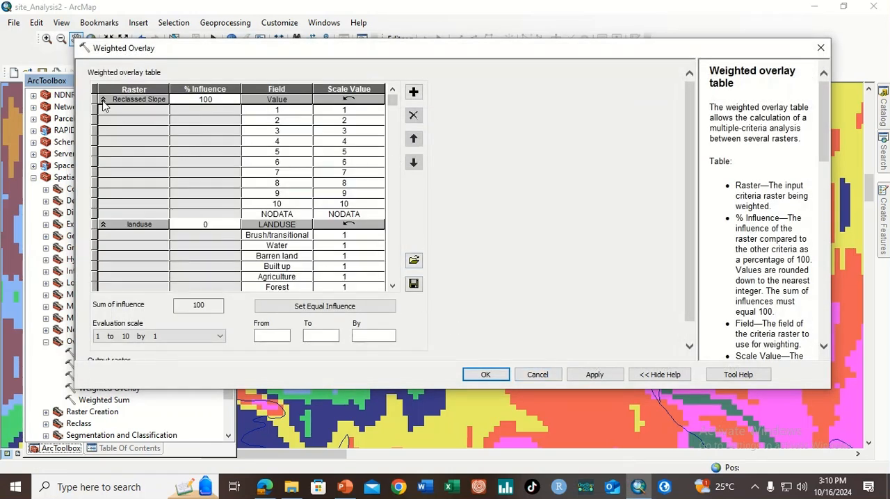
pyautogui.click(103, 101)
pyautogui.click(353, 122)
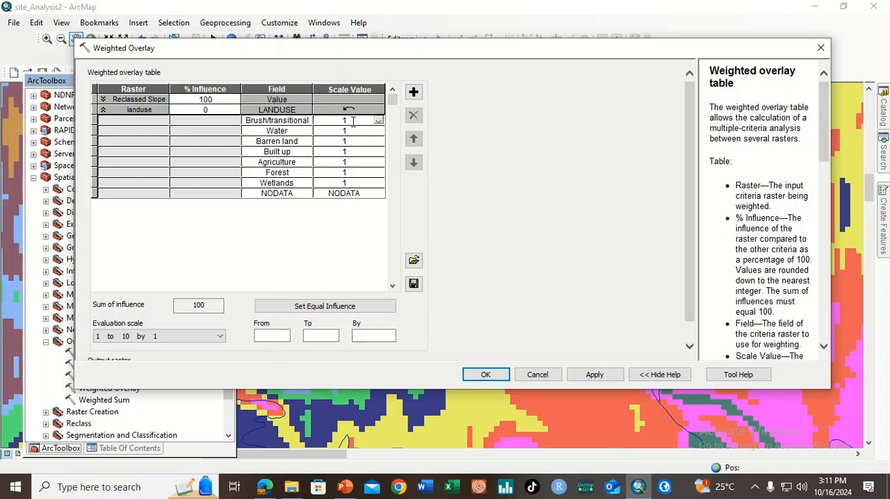
pyautogui.doubleClick(343, 121)
pyautogui.write('5')
pyautogui.click(351, 131)
pyautogui.write('0')
pyautogui.click(345, 141)
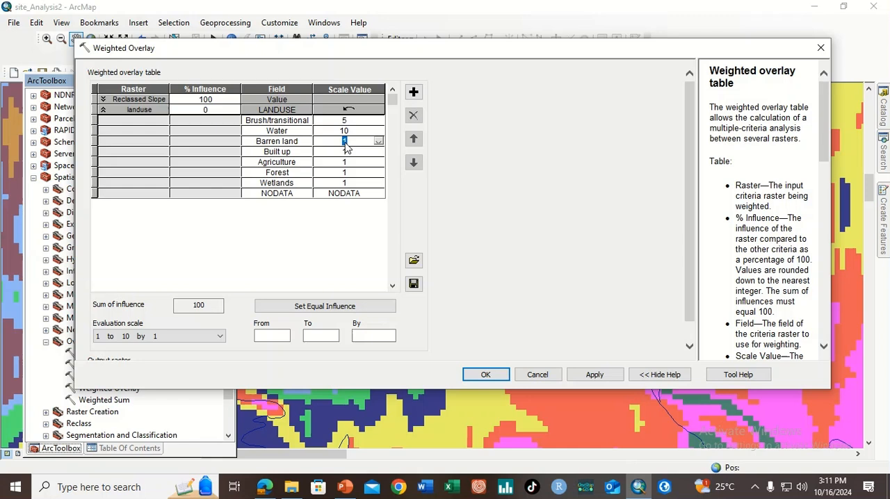
pyautogui.click(343, 142)
pyautogui.write('2')
# Set the landuse scale values to 9 for Built up, 4 for Agriculture, 8 for Forest and 10 for Wetlands
pyautogui.click(345, 151)
pyautogui.click(344, 152)
pyautogui.write('9')
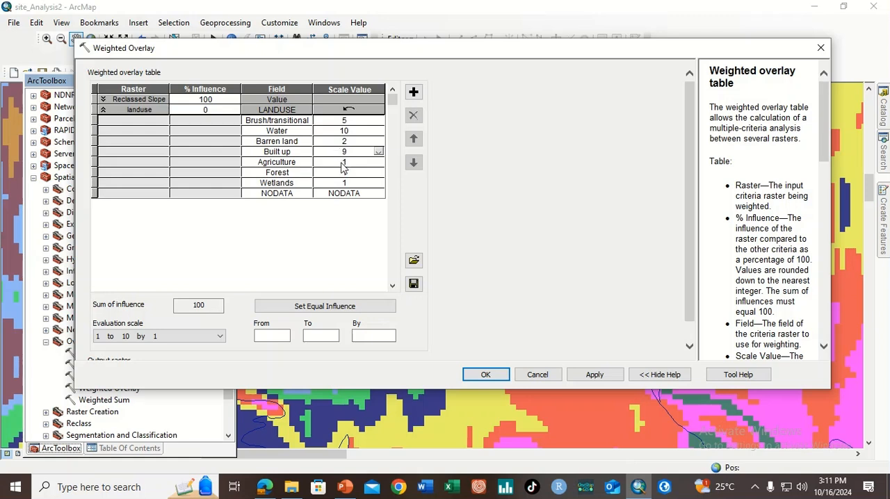
pyautogui.click(343, 167)
pyautogui.click(343, 168)
pyautogui.write('4')
pyautogui.click(349, 173)
pyautogui.moveTo(349, 173); pyautogui.dragTo(339, 173)
pyautogui.write('8')
pyautogui.click(345, 183)
pyautogui.write('0')
# Give both overlay rasters an equal influence of 50 percent, collapse the landuse rows, and accept the Weighted Overlay settings
pyautogui.click(100, 110)
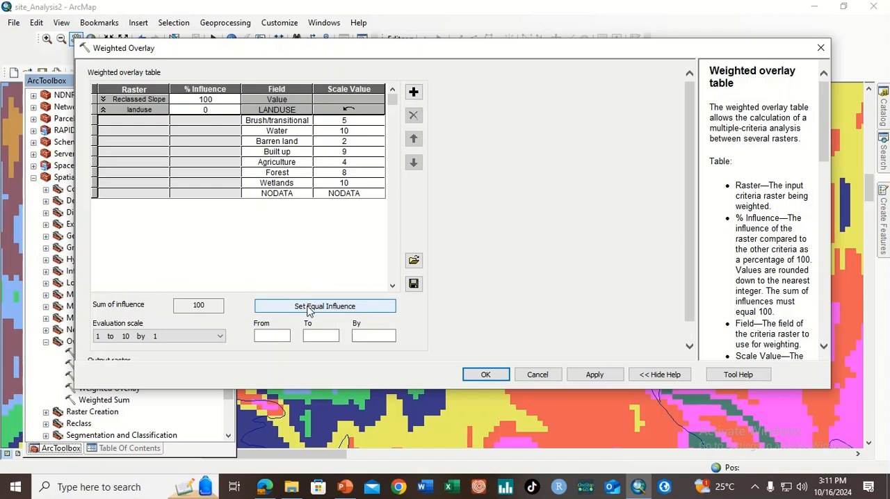
pyautogui.click(316, 312)
pyautogui.click(102, 110)
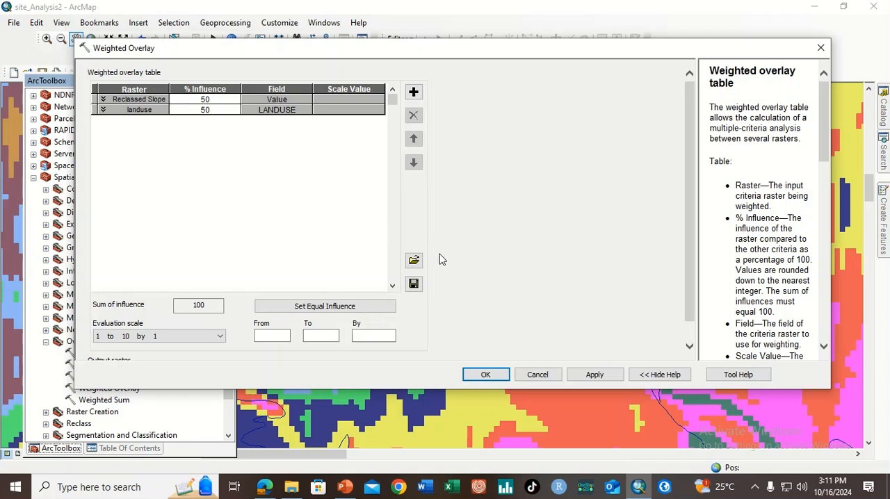
pyautogui.click(485, 375)
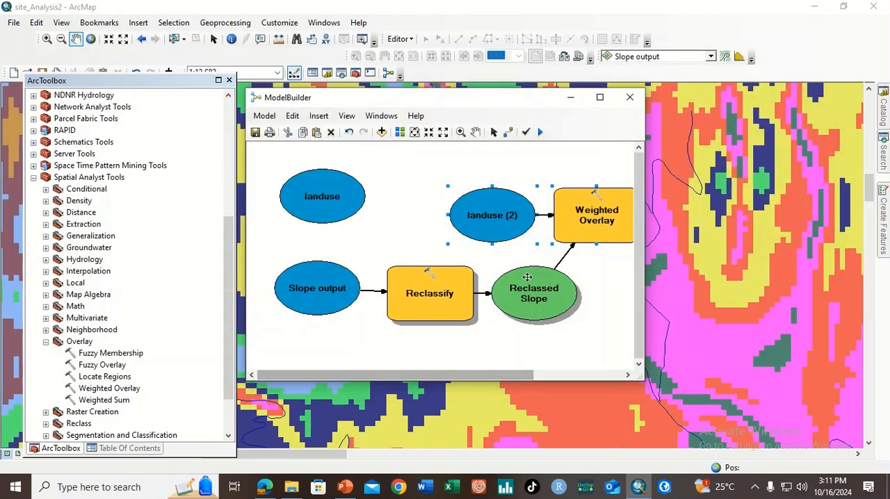
# Auto-arrange the model diagram and delete the unconnected landuse element
pyautogui.click(401, 132)
pyautogui.click(414, 133)
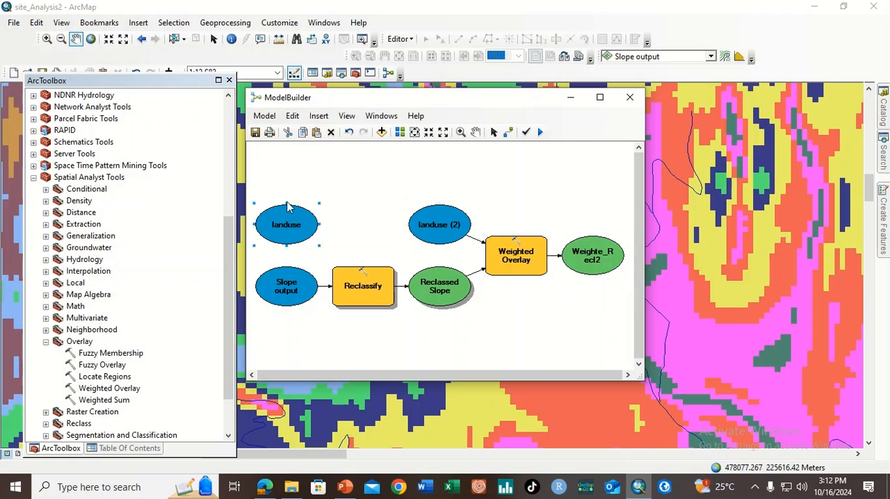
pyautogui.press('Delete')
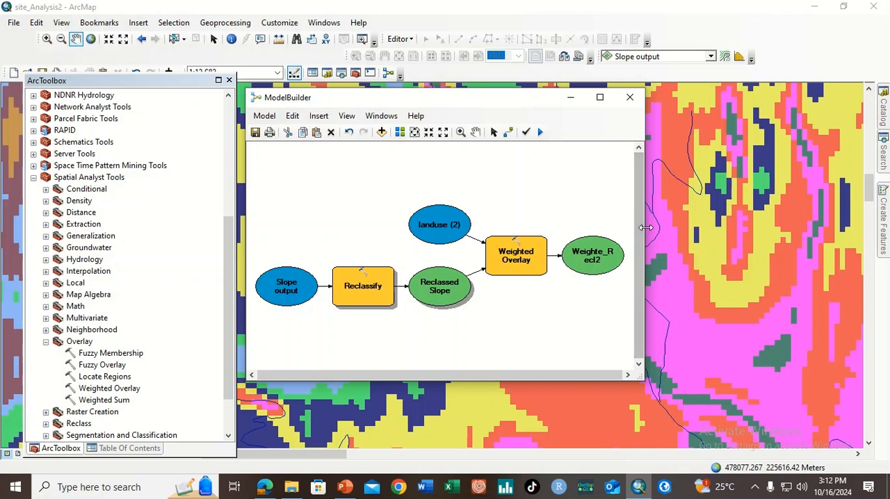
# Widen the model window and rename the Weighted Overlay output element as CostSurface
pyautogui.moveTo(644, 234); pyautogui.dragTo(735, 229)
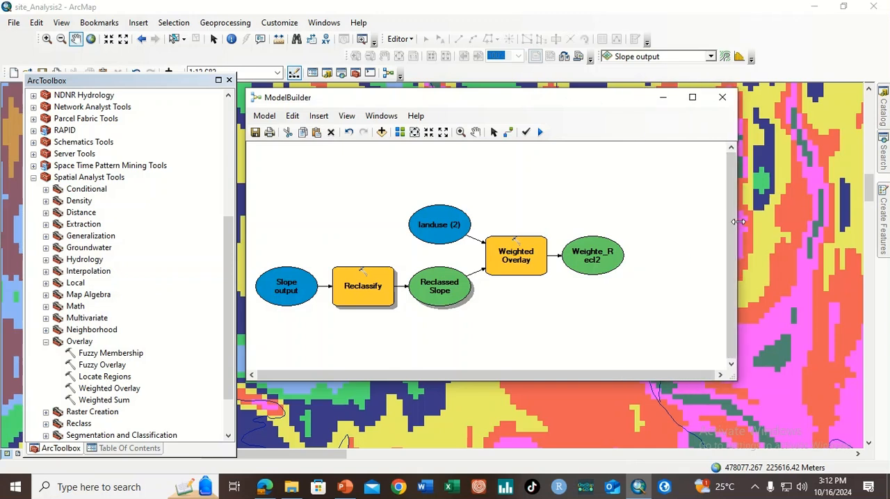
pyautogui.rightClick(592, 253)
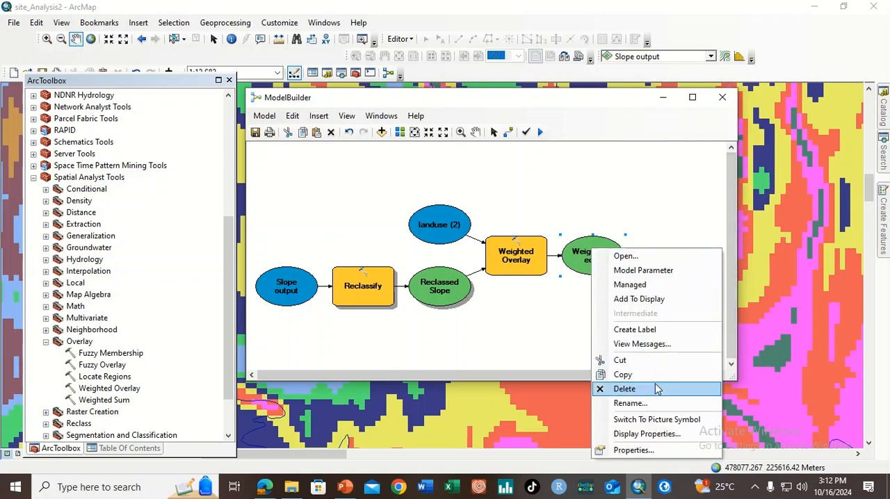
pyautogui.click(629, 403)
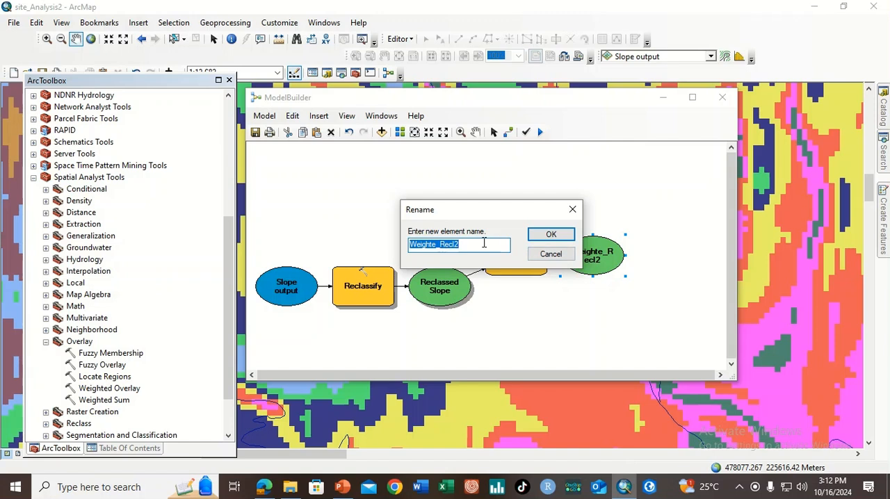
pyautogui.write('Co')
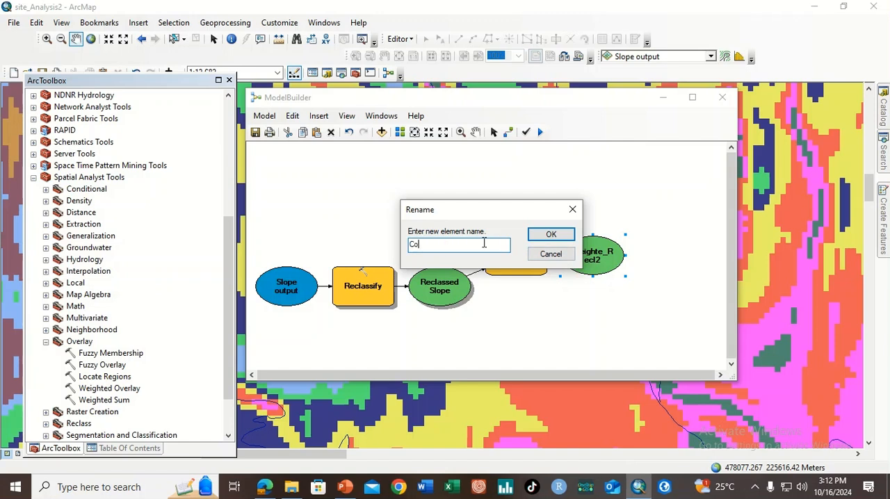
pyautogui.write('stSurface')
pyautogui.click(550, 234)
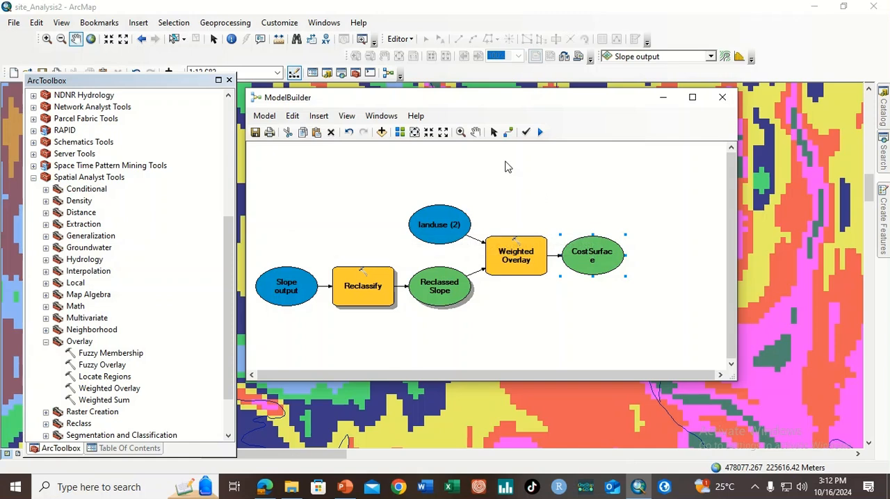
# Set the CostSurface output to be added to the map display and run the model
pyautogui.rightClick(602, 257)
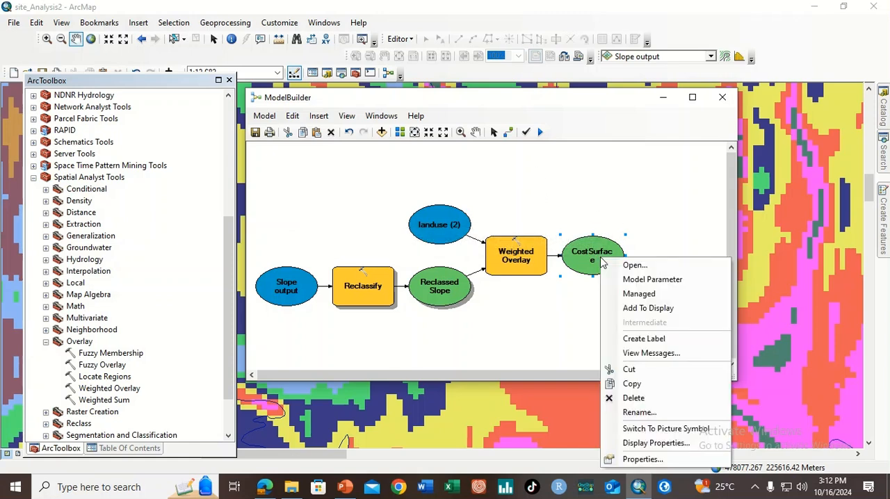
pyautogui.click(649, 310)
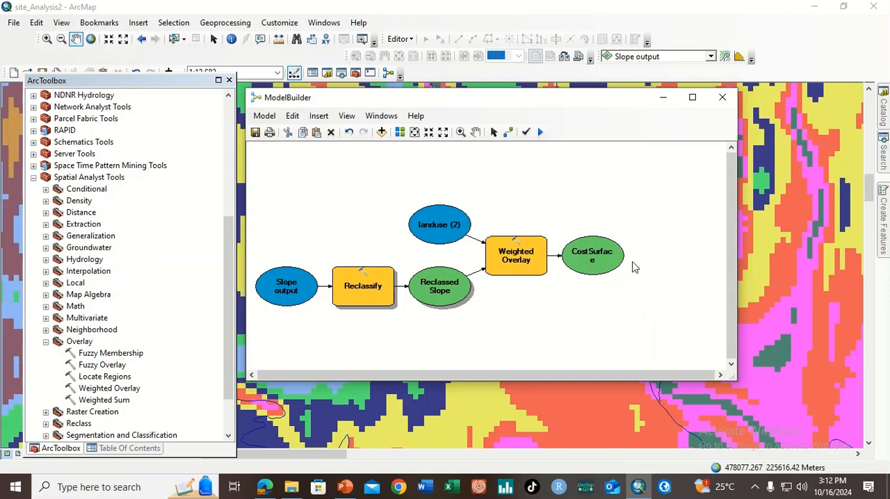
pyautogui.click(541, 132)
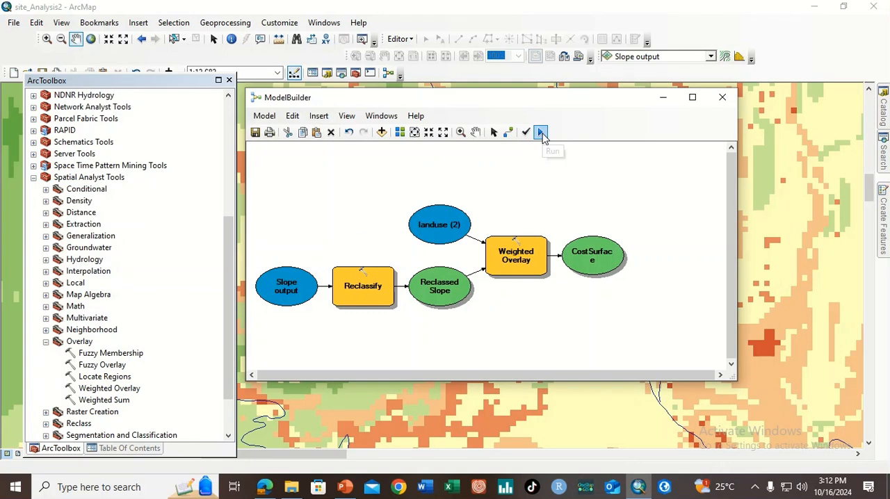
# Examine the CostSurface layer's legend classes and its whole raster on the map, moving the model window out of the way
pyautogui.moveTo(586, 104); pyautogui.dragTo(621, 190)
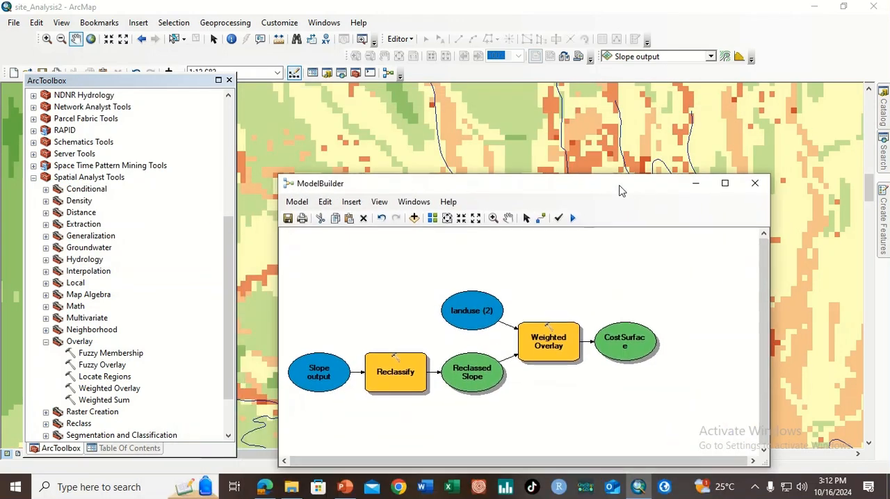
pyautogui.click(123, 449)
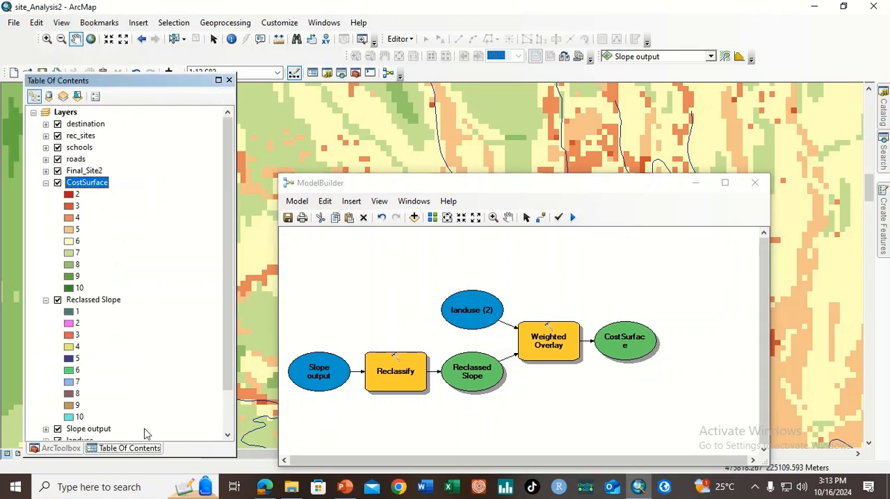
pyautogui.moveTo(393, 185); pyautogui.dragTo(403, 237)
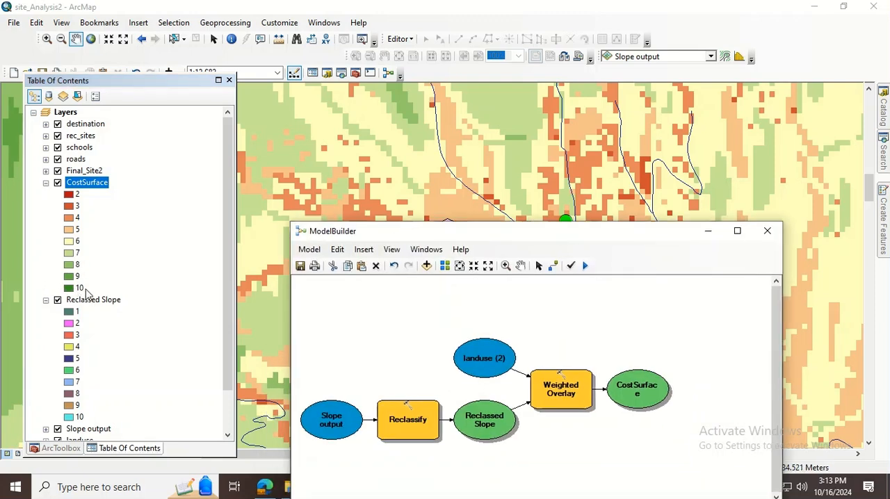
pyautogui.moveTo(393, 237); pyautogui.dragTo(888, 146)
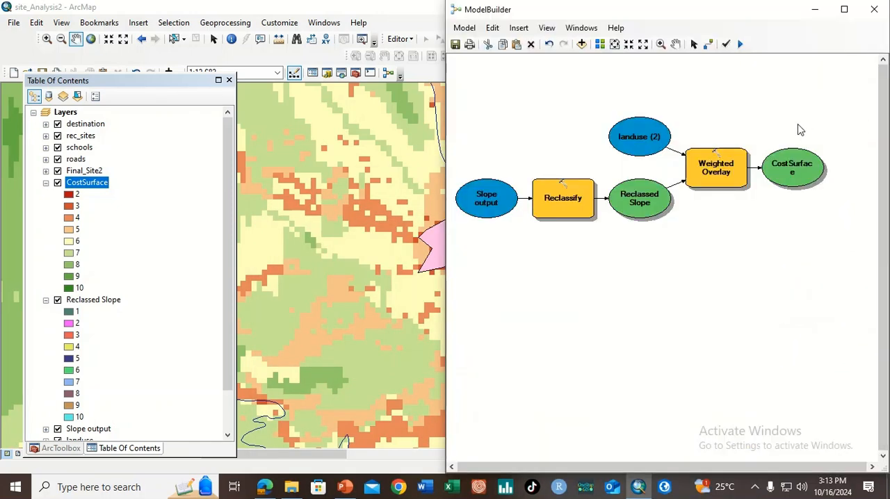
pyautogui.click(144, 84)
pyautogui.moveTo(144, 83); pyautogui.dragTo(119, 78)
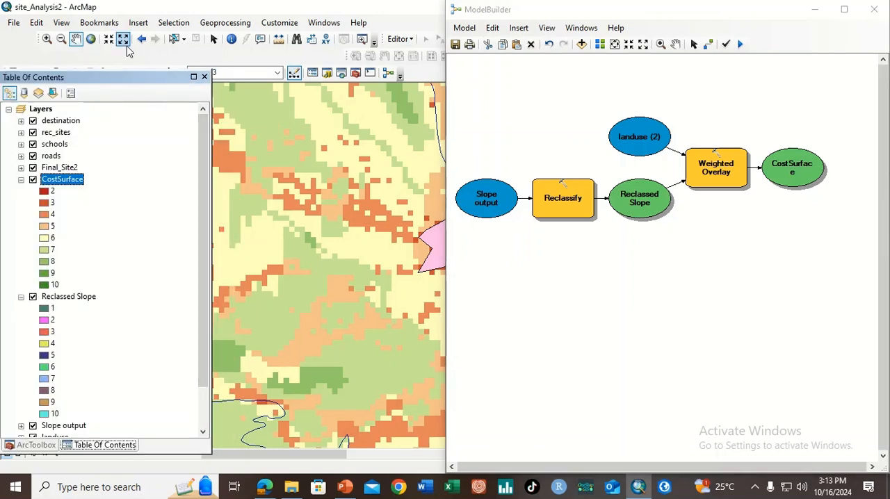
pyautogui.click(108, 40)
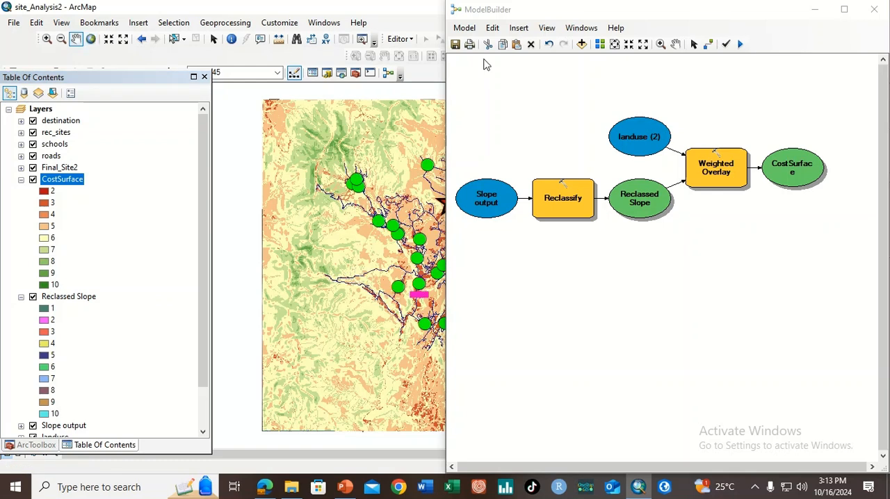
pyautogui.moveTo(597, 10); pyautogui.dragTo(430, 437)
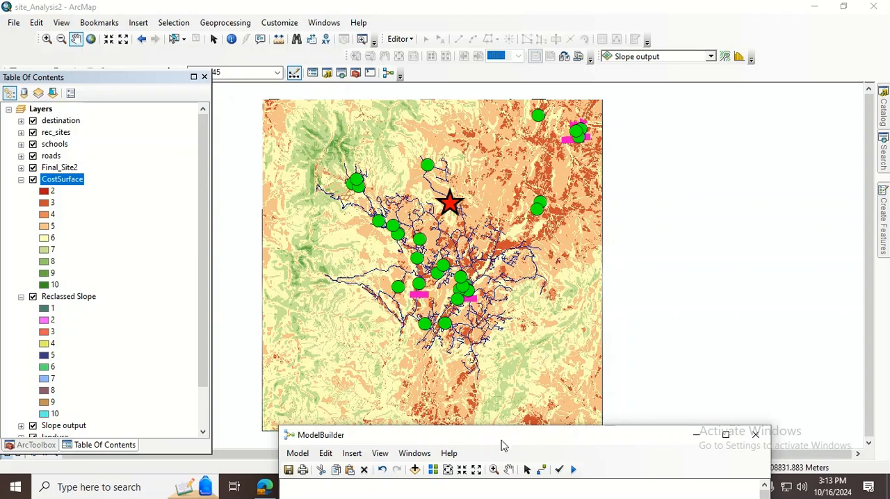
pyautogui.moveTo(503, 445); pyautogui.dragTo(487, 117)
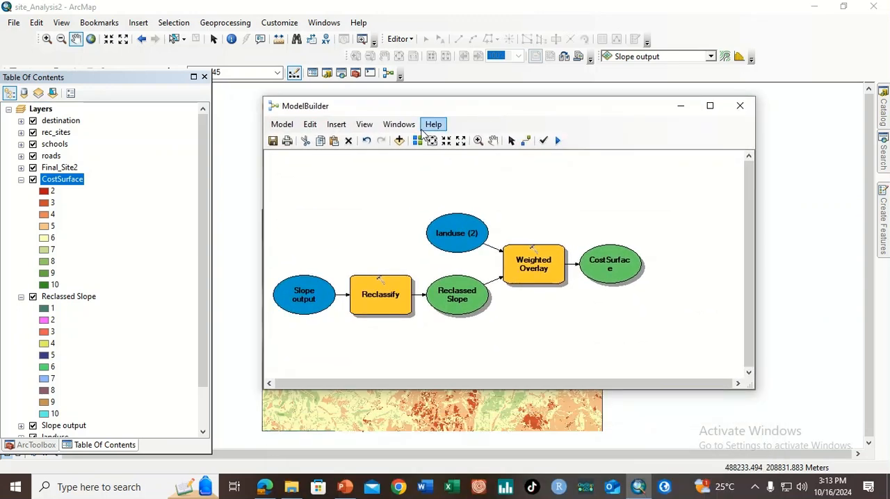
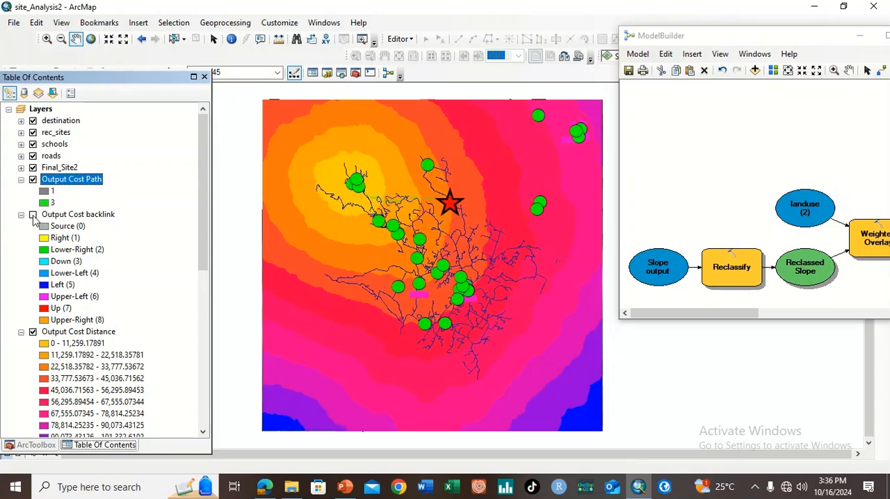
# Show the Output Cost Path layer on the map and hide the roads layer
pyautogui.click(32, 180)
pyautogui.click(45, 40)
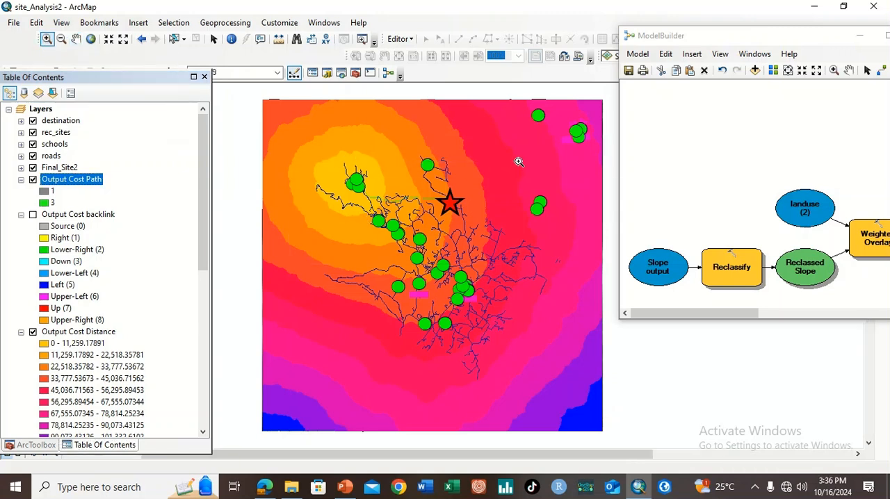
pyautogui.moveTo(518, 162); pyautogui.dragTo(344, 263)
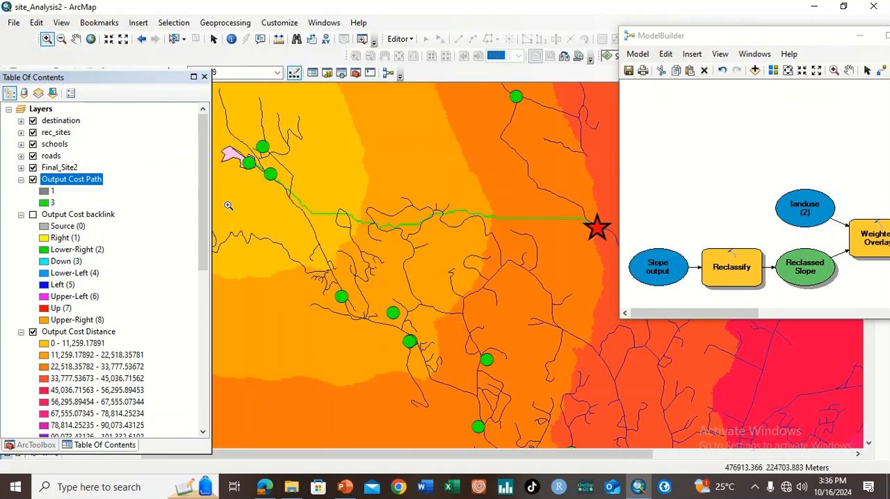
pyautogui.click(33, 156)
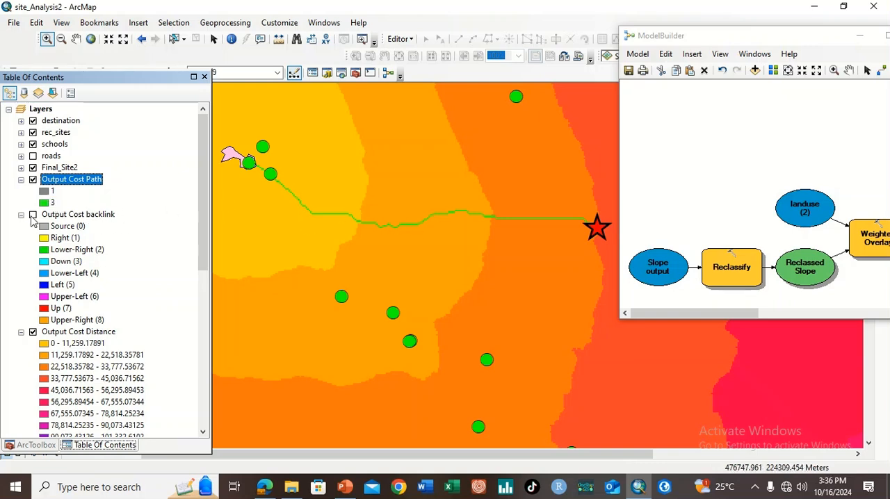
# Display the Output Cost backlink raster beneath the cost path to inspect its directions, and hide it again
pyautogui.click(33, 215)
pyautogui.click(32, 218)
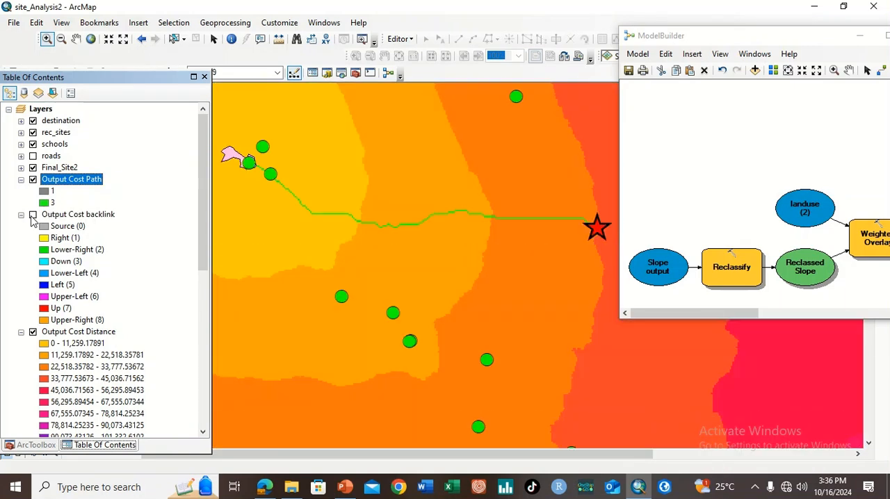
pyautogui.click(32, 215)
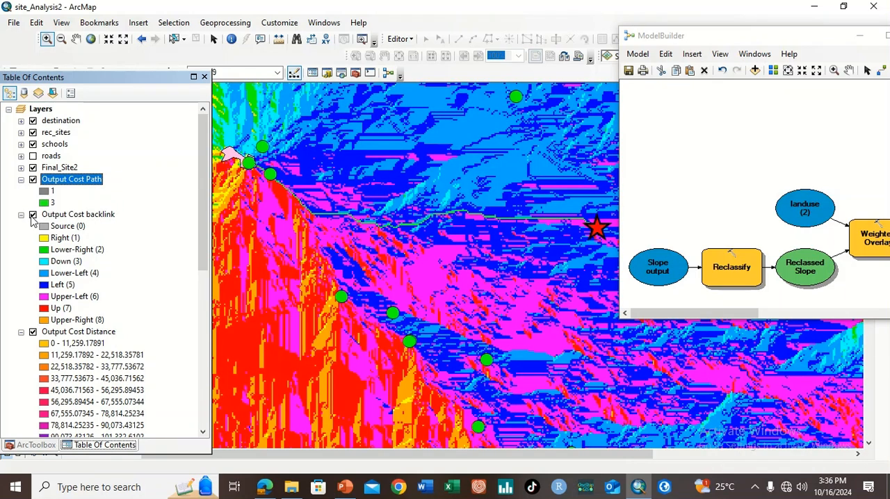
pyautogui.click(32, 217)
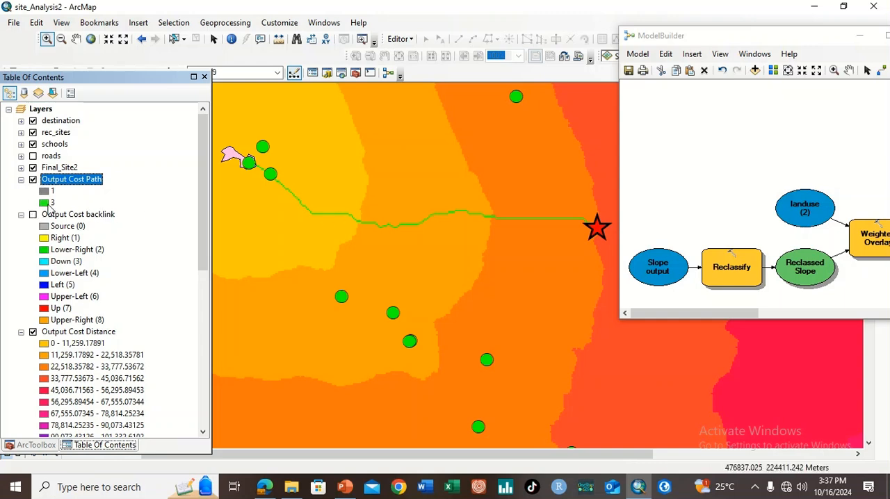
# Change the Output Cost Path class 3 symbol to a turquoise fill with an outline width of 6
pyautogui.click(43, 202)
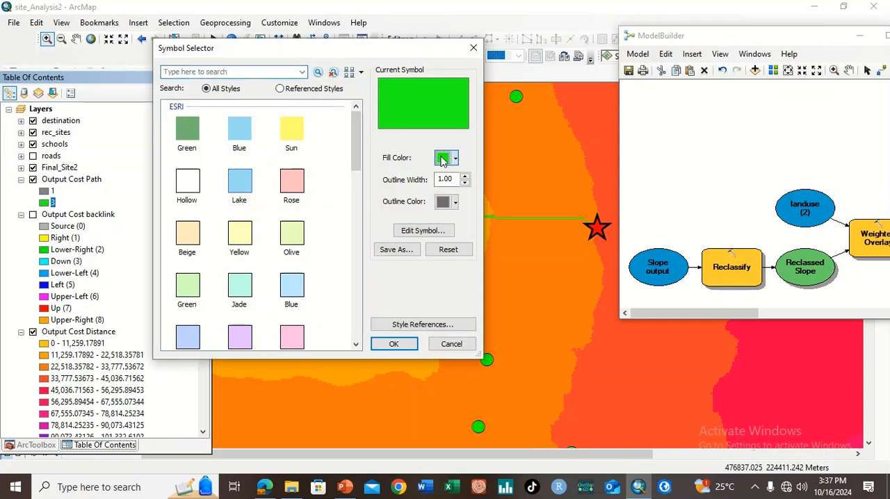
pyautogui.click(453, 159)
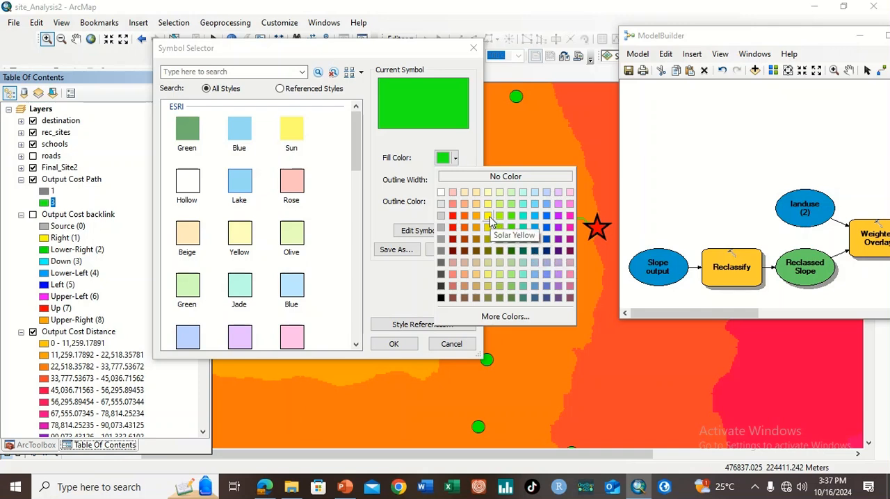
pyautogui.click(524, 217)
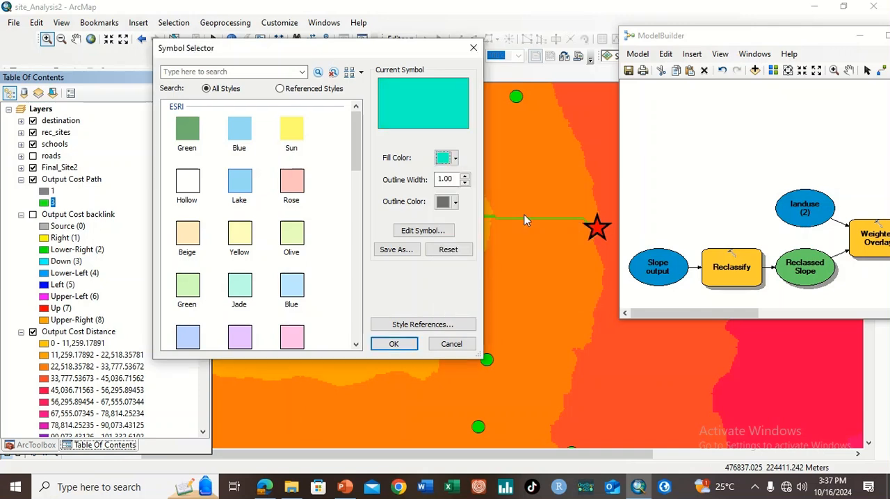
pyautogui.click(393, 344)
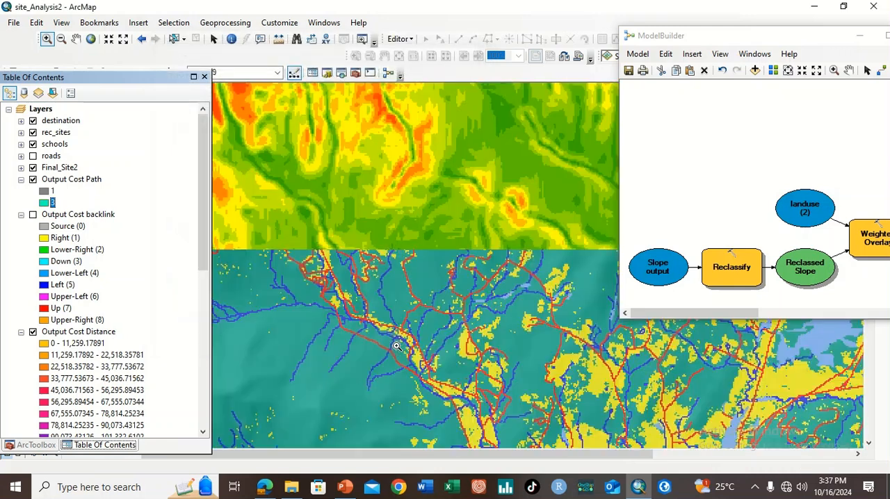
pyautogui.click(49, 203)
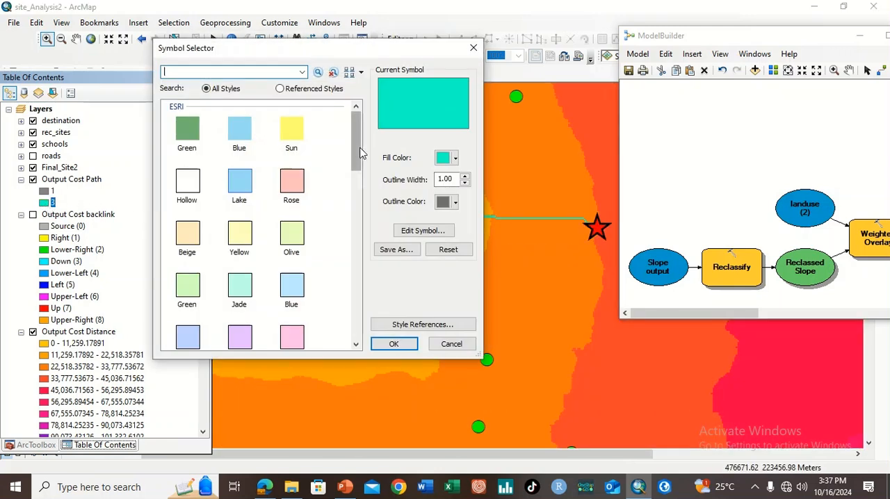
pyautogui.click(465, 177)
pyautogui.click(465, 177)
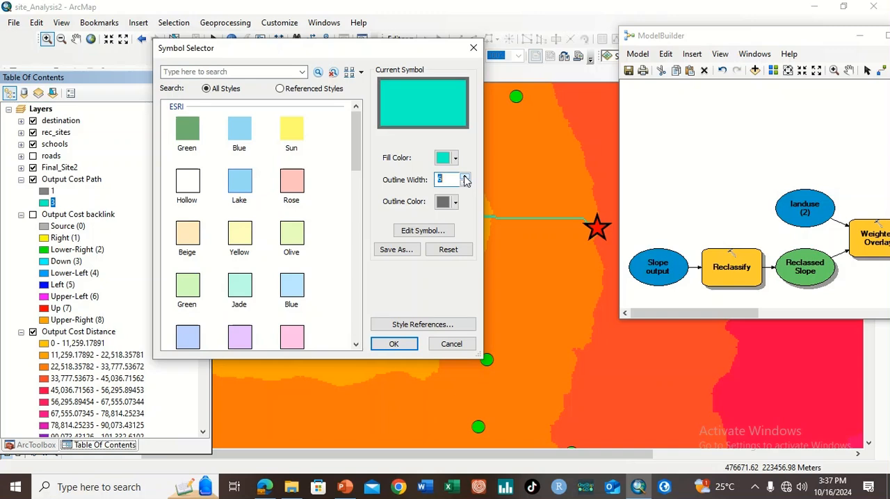
pyautogui.click(393, 343)
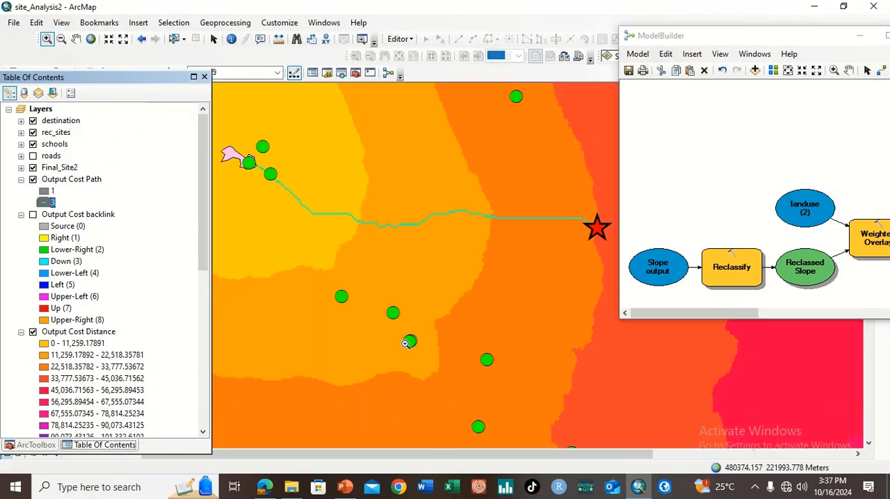
# Examine the recoloured cost path along its full course from the Final_Site2 polygon to the destination star
pyautogui.moveTo(358, 272); pyautogui.dragTo(405, 232)
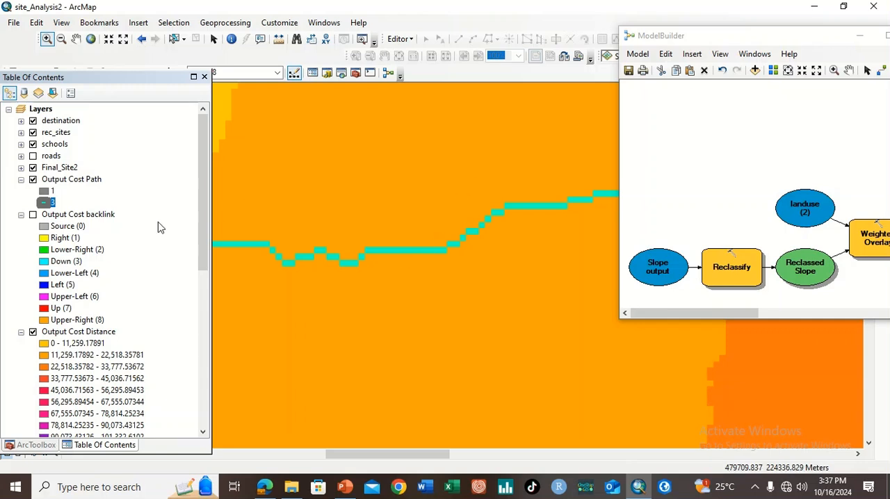
pyautogui.click(91, 39)
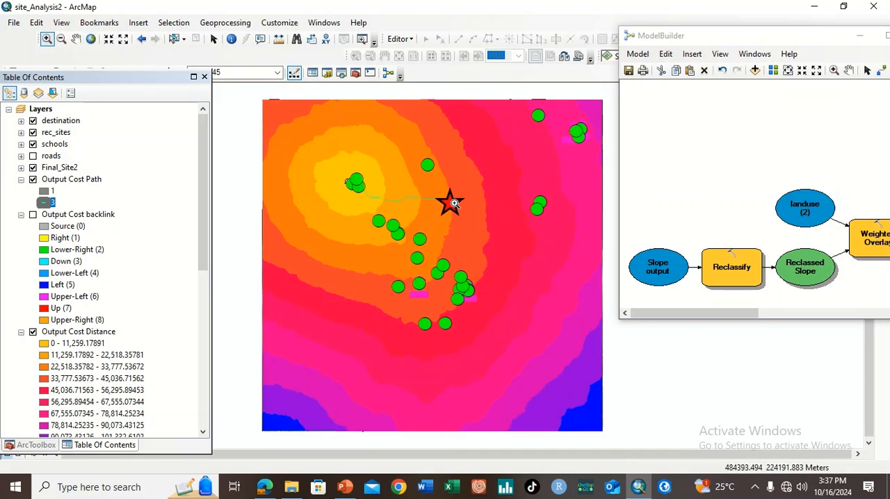
pyautogui.moveTo(332, 209); pyautogui.dragTo(378, 154)
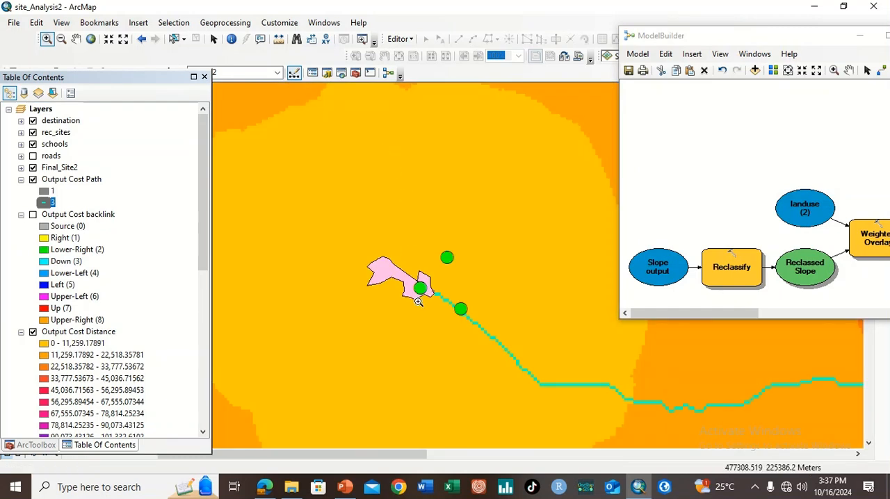
pyautogui.click(76, 38)
pyautogui.moveTo(404, 232); pyautogui.dragTo(272, 193)
pyautogui.moveTo(368, 223); pyautogui.dragTo(298, 262)
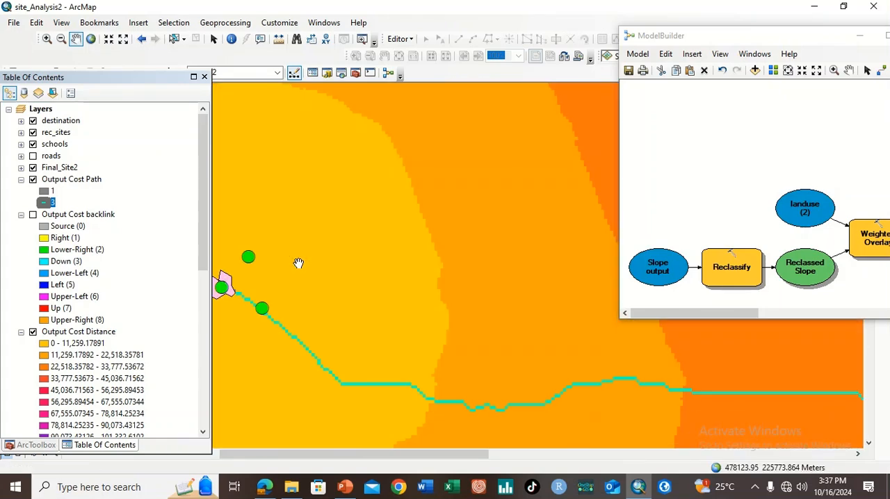
pyautogui.click(122, 38)
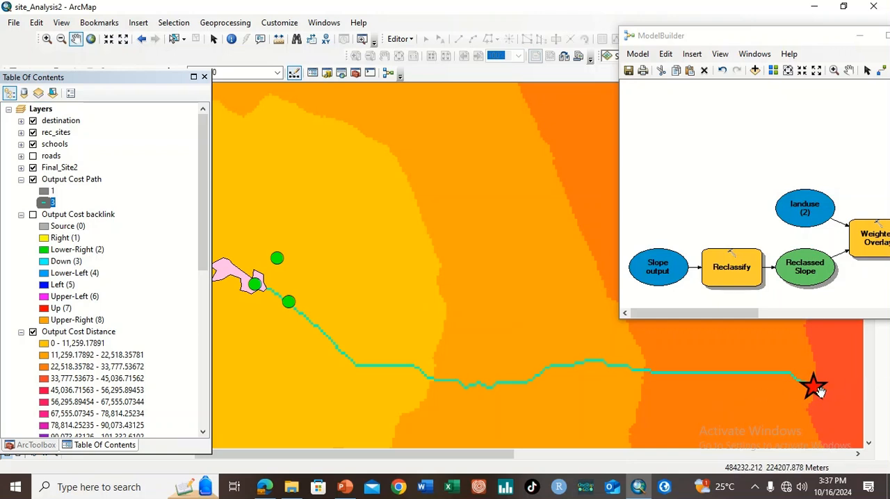
pyautogui.moveTo(253, 303); pyautogui.dragTo(260, 287)
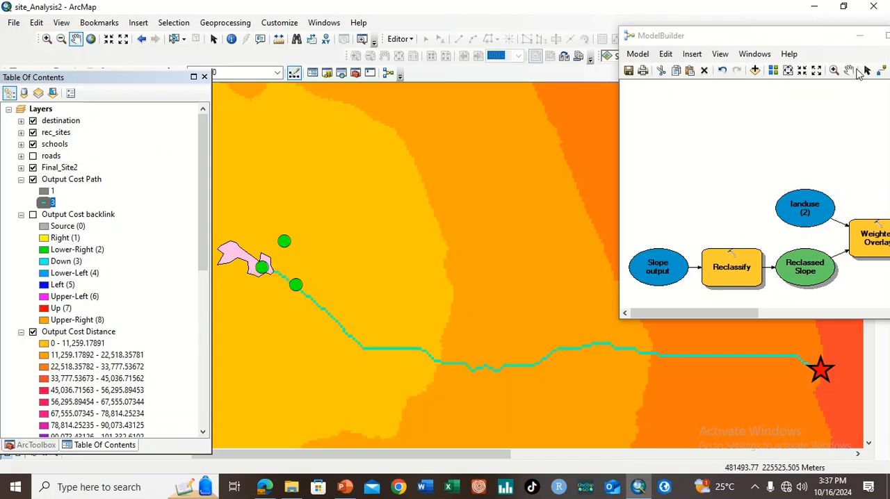
# Review the entire model diagram from Slope output to Output Cost Path in a widened window, and move the window off the route
pyautogui.moveTo(812, 40); pyautogui.dragTo(478, 78)
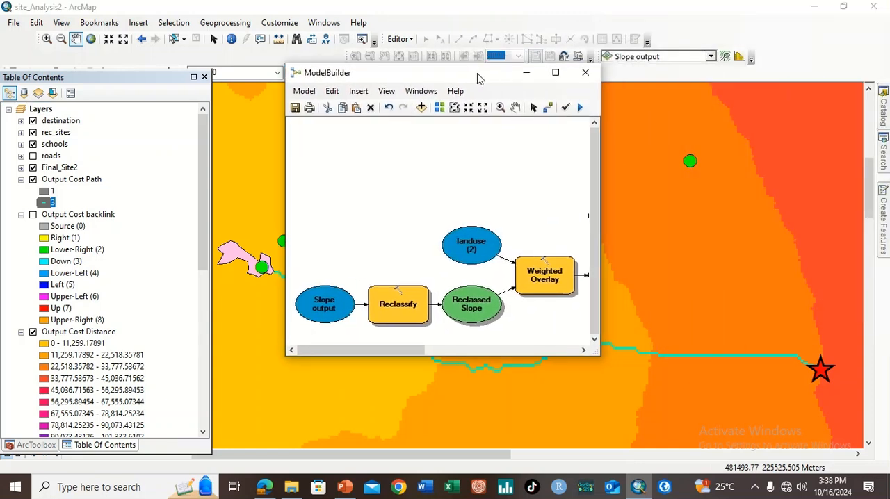
pyautogui.moveTo(601, 169); pyautogui.dragTo(819, 169)
pyautogui.moveTo(627, 80); pyautogui.dragTo(527, 90)
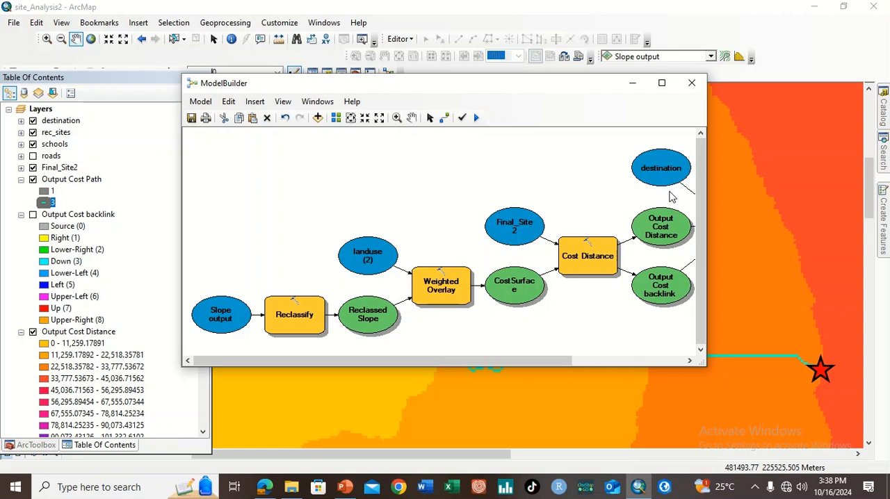
pyautogui.click(350, 118)
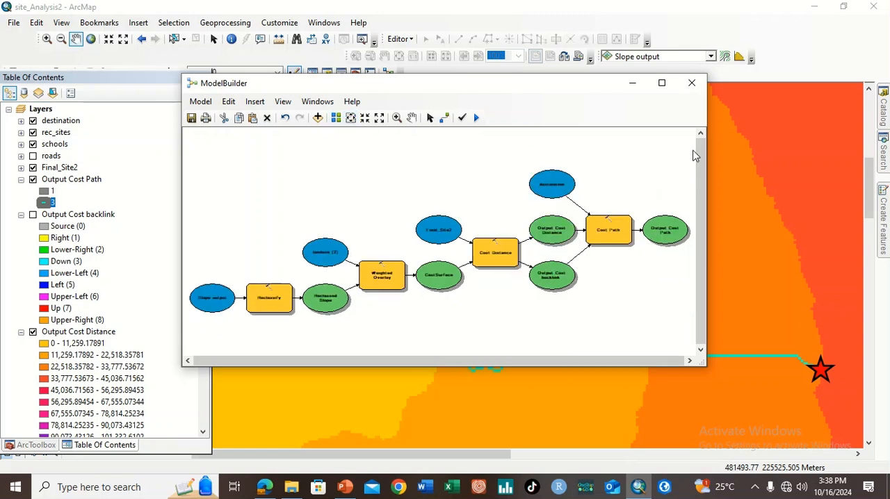
pyautogui.moveTo(707, 164); pyautogui.dragTo(803, 168)
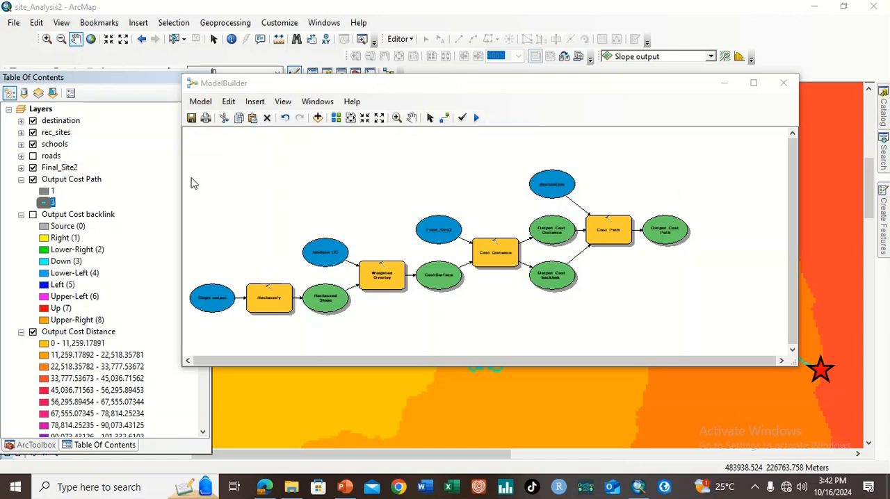
pyautogui.moveTo(183, 180); pyautogui.dragTo(418, 202)
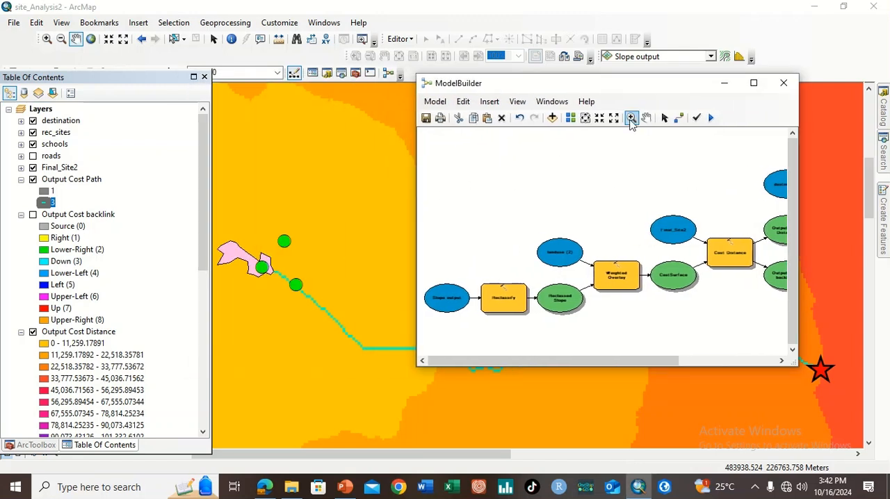
pyautogui.moveTo(640, 93); pyautogui.dragTo(872, 62)
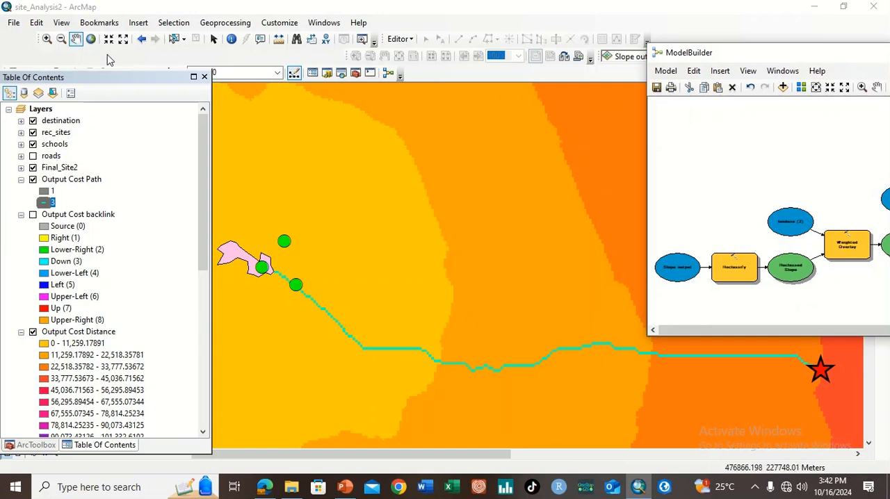
# Collapse the legends of Output Cost Path, Output Cost backlink, Output Cost Distance, CostSurface and Reclassed Slope
pyautogui.click(90, 39)
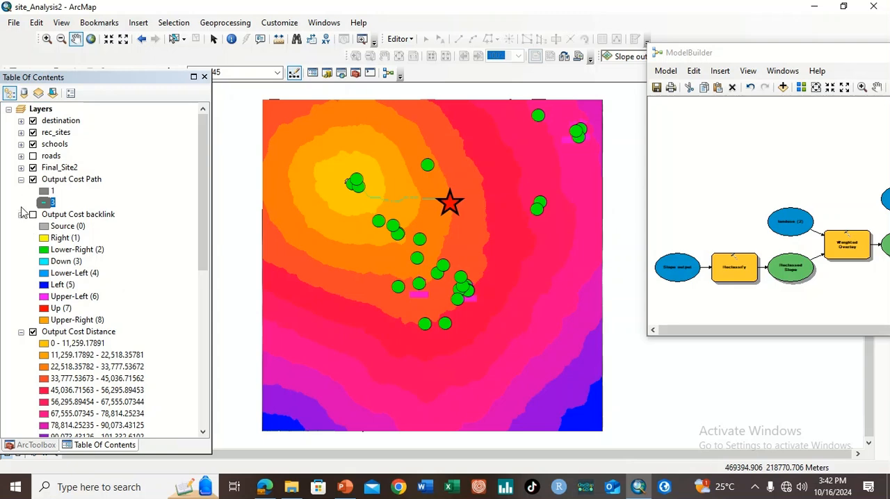
pyautogui.click(20, 179)
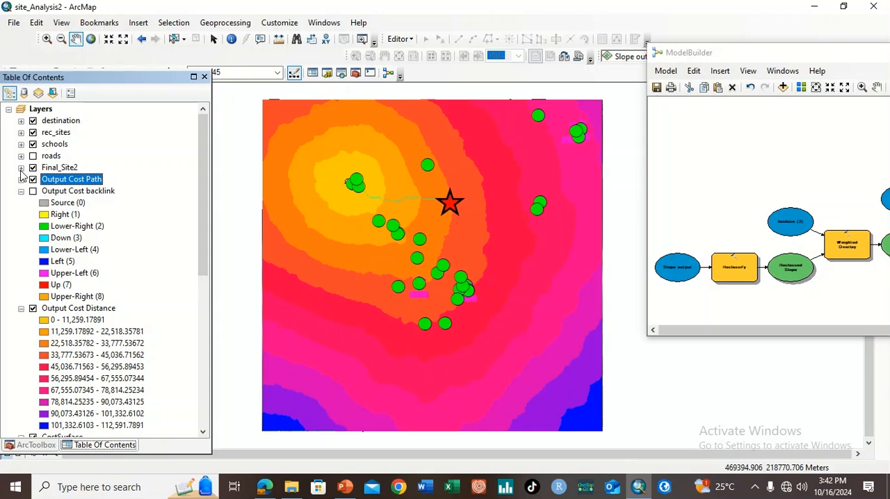
pyautogui.click(21, 191)
pyautogui.click(21, 203)
pyautogui.click(21, 214)
pyautogui.click(21, 226)
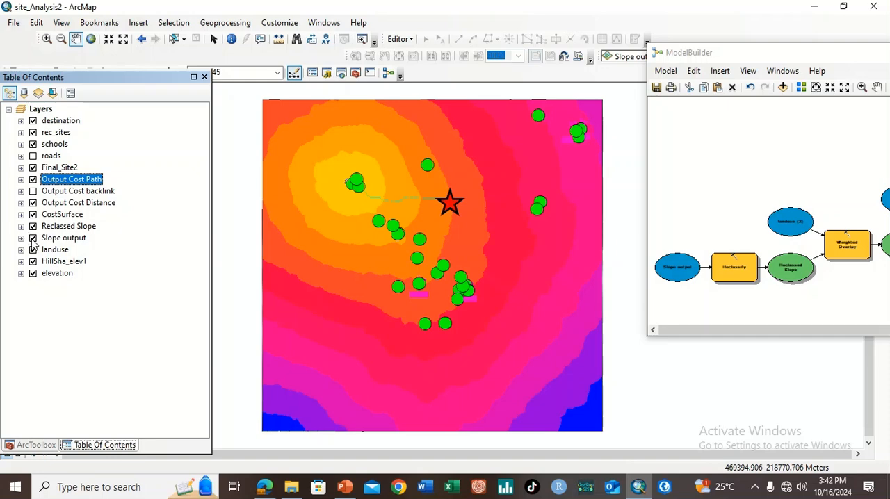
# Hide the Slope output, Reclassed Slope, CostSurface and Output Cost Distance layers to expose the landuse layer
pyautogui.click(33, 238)
pyautogui.click(33, 226)
pyautogui.click(33, 214)
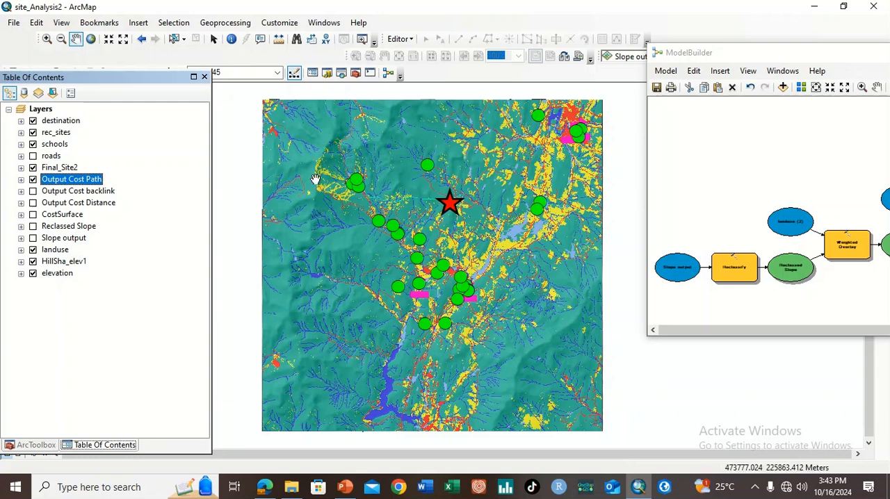
# Examine how the cost path crosses the land use between the site and the destination, moving the model window clear of the star
pyautogui.click(44, 38)
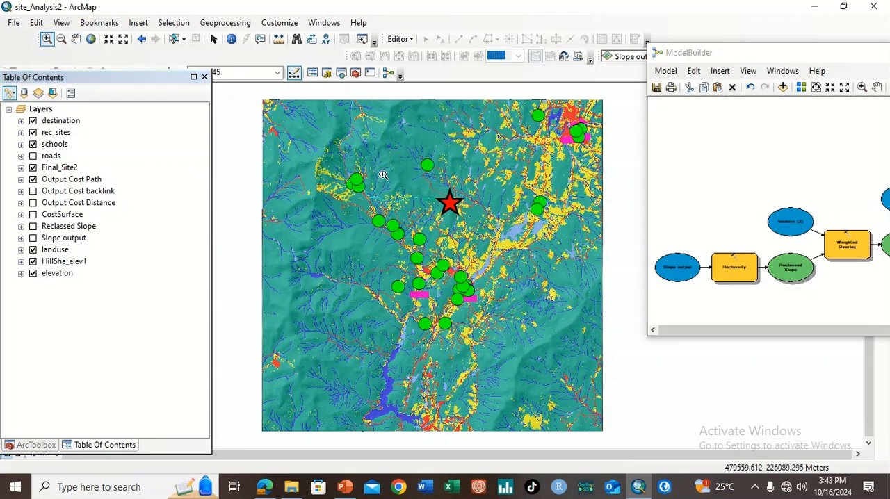
pyautogui.moveTo(408, 170); pyautogui.dragTo(484, 139)
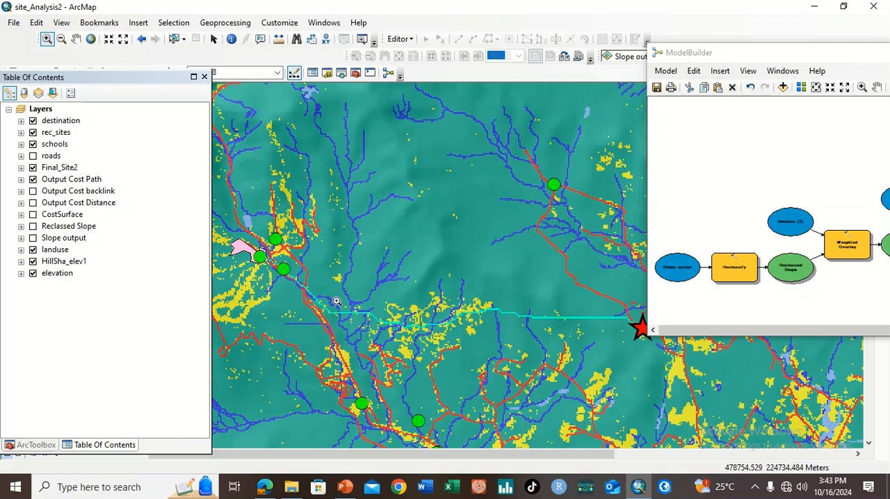
pyautogui.click(33, 156)
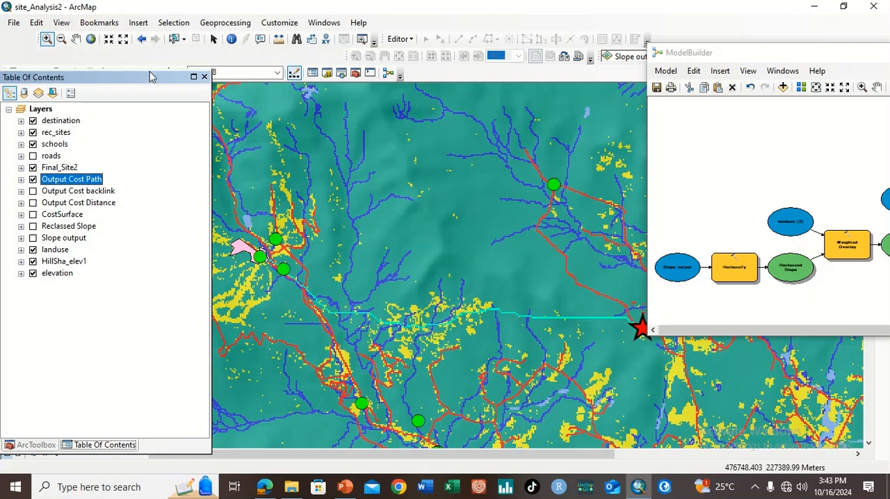
pyautogui.moveTo(774, 60); pyautogui.dragTo(766, 33)
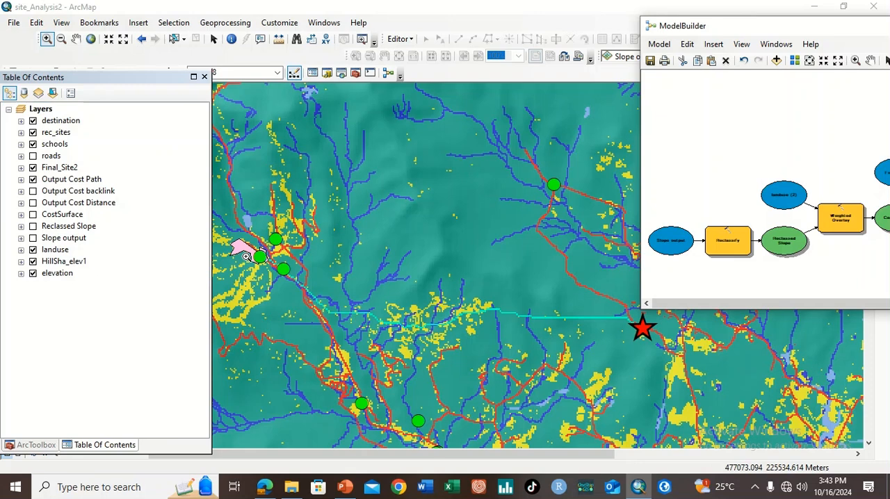
pyautogui.click(109, 40)
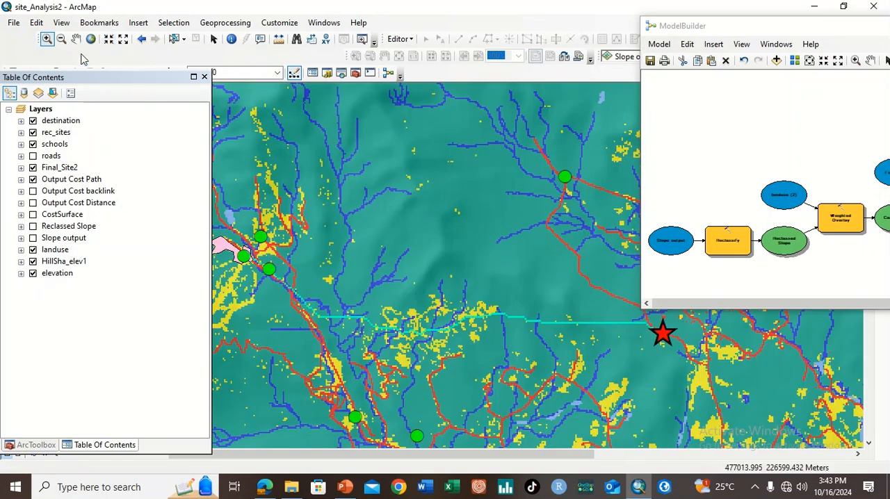
pyautogui.click(76, 41)
pyautogui.moveTo(372, 274); pyautogui.dragTo(466, 316)
pyautogui.click(110, 40)
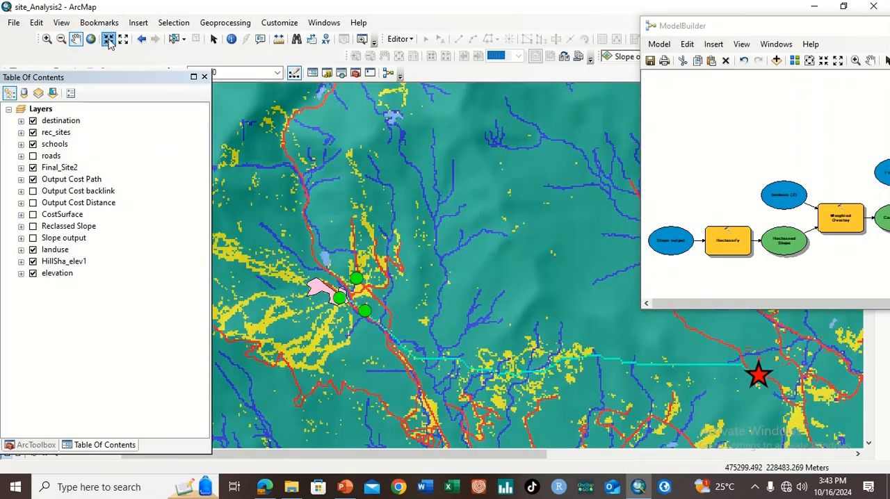
# Pan the map along the route, and bring the model window back over it, widened to show the full diagram
pyautogui.moveTo(493, 356); pyautogui.dragTo(464, 339)
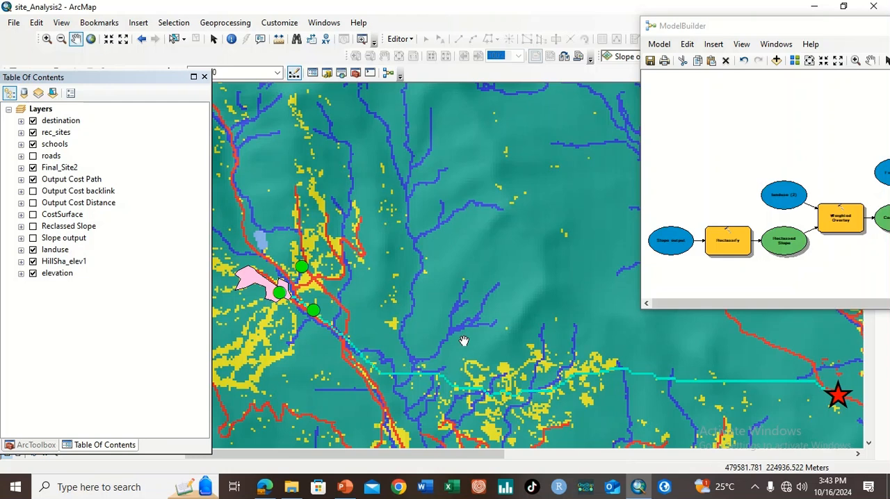
pyautogui.moveTo(461, 381); pyautogui.dragTo(456, 350)
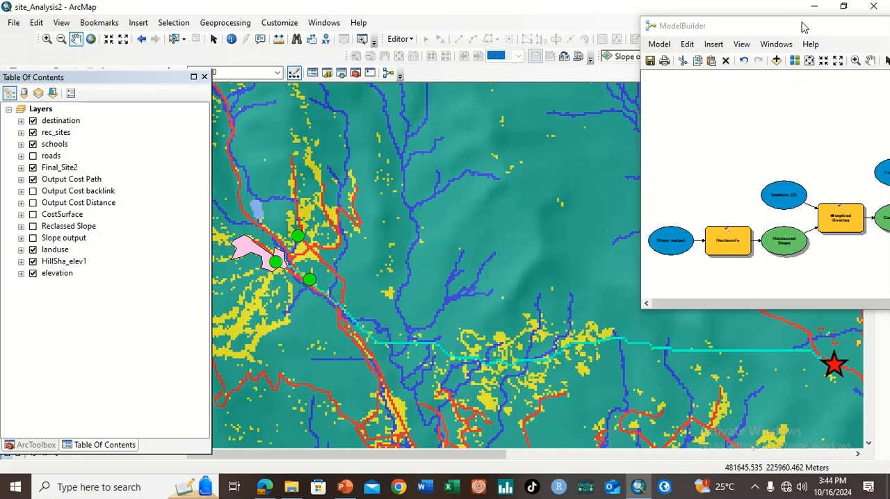
pyautogui.moveTo(801, 27); pyautogui.dragTo(410, 96)
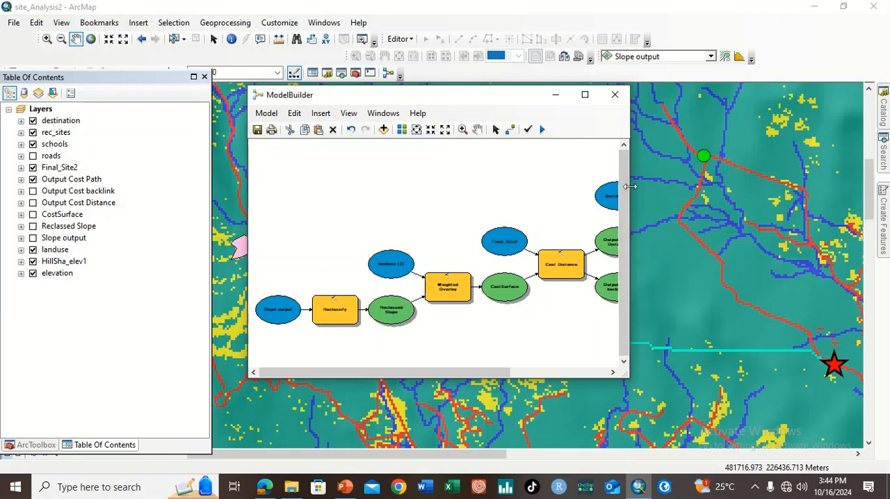
pyautogui.moveTo(630, 186); pyautogui.dragTo(832, 186)
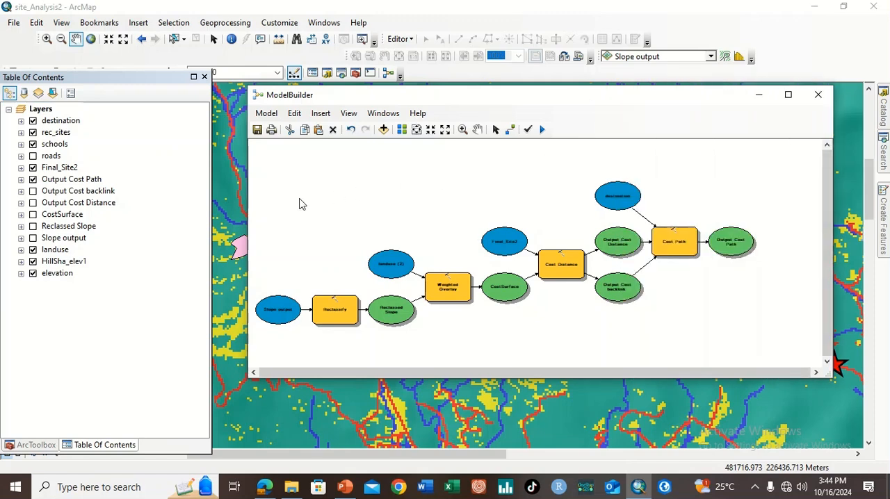
# Collapse the Distance toolset and the Spatial Analyst Tools toolbox in ArcToolbox
pyautogui.click(35, 446)
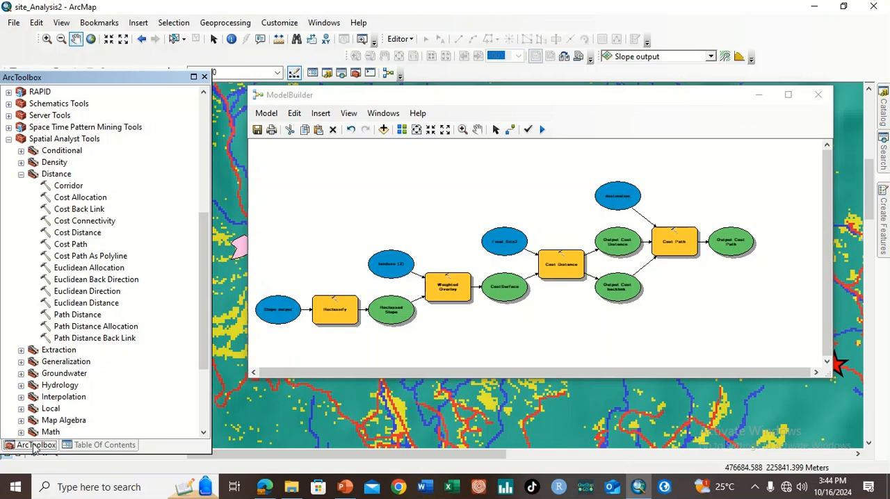
pyautogui.click(21, 174)
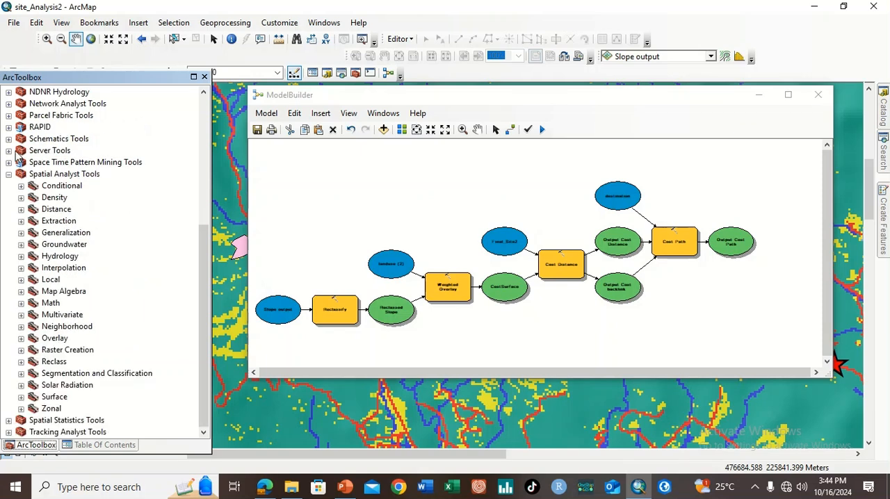
pyautogui.click(8, 183)
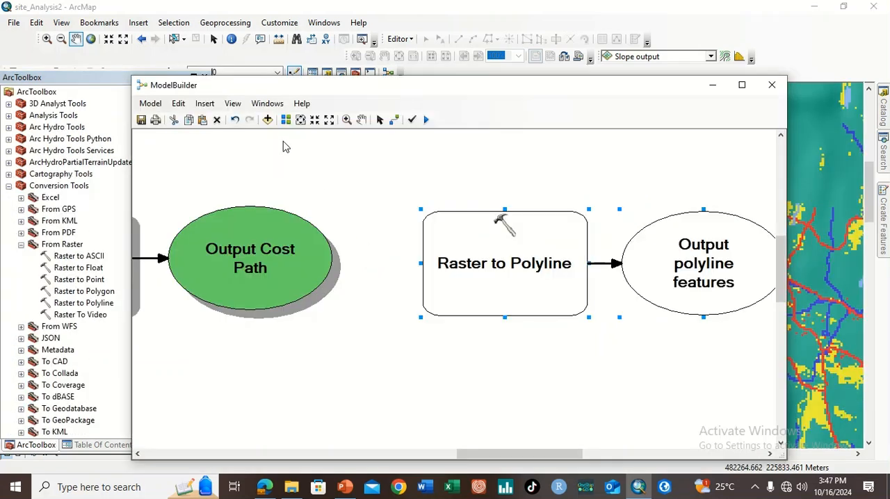
# Set the model's Output Cost Path variable as the input raster of the Raster to Polyline tool
pyautogui.rightClick(472, 268)
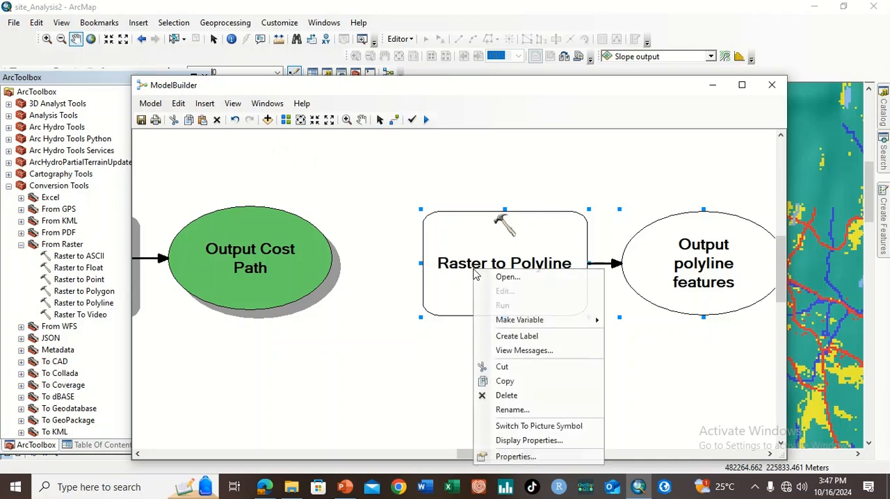
pyautogui.click(515, 276)
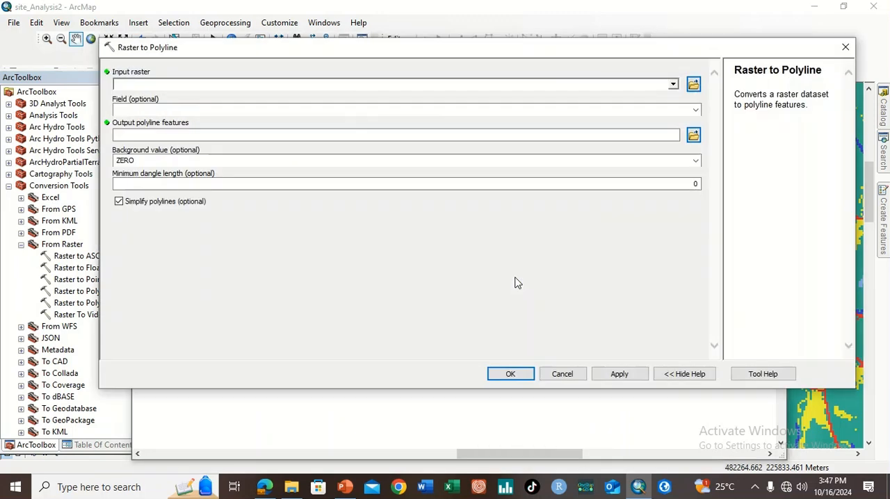
pyautogui.click(672, 84)
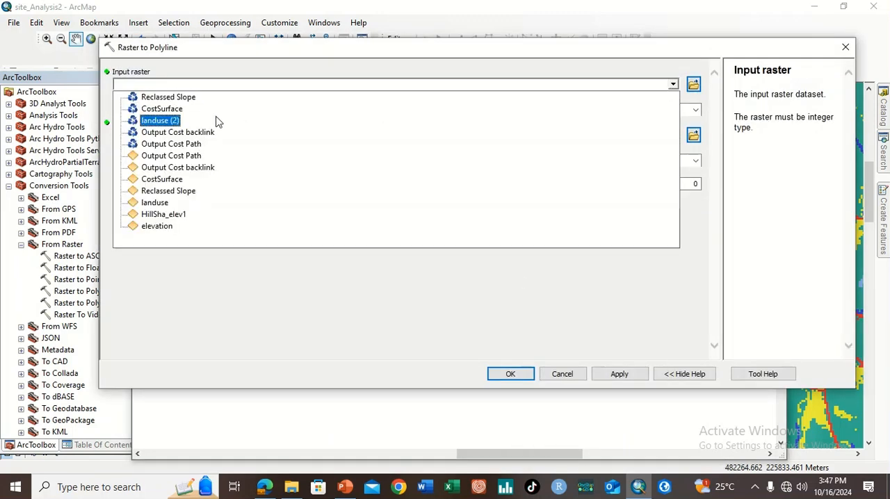
pyautogui.click(205, 143)
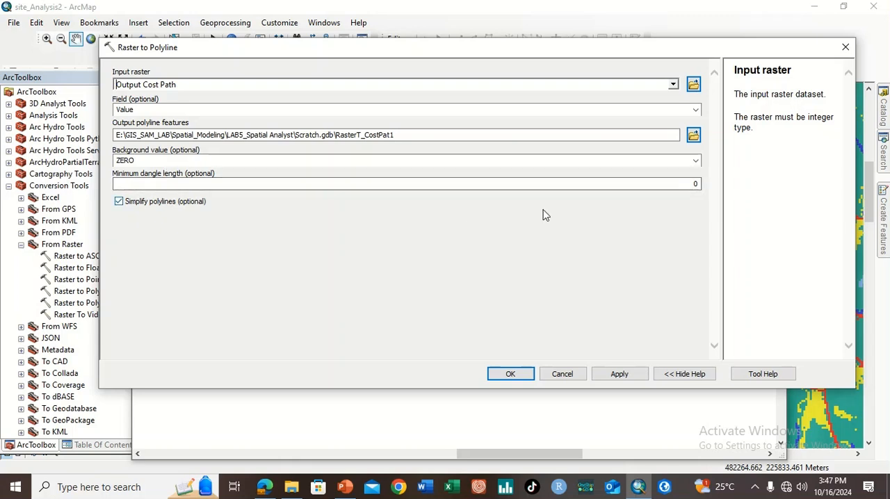
# Name the Raster to Polyline output New_Route2.shp in the LAB5_Spatial Analyst folder and accept the tool settings
pyautogui.click(693, 136)
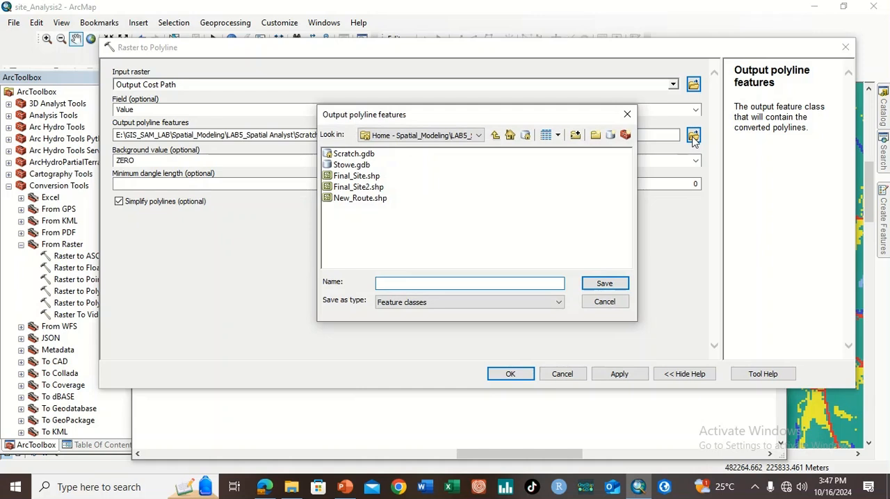
pyautogui.click(359, 199)
pyautogui.click(416, 283)
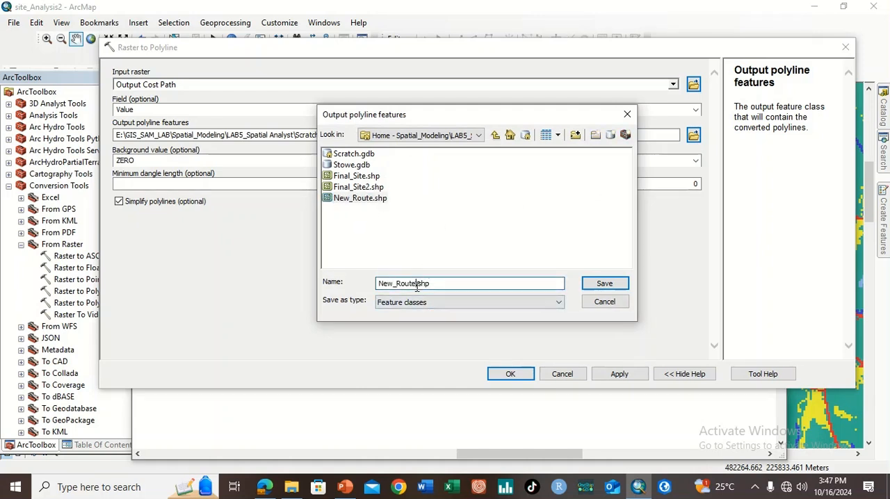
pyautogui.write('2')
pyautogui.click(595, 286)
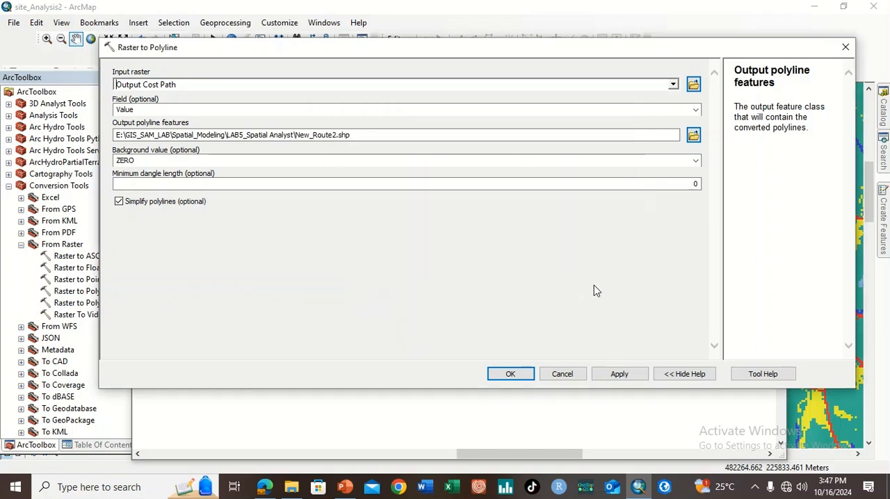
pyautogui.click(516, 378)
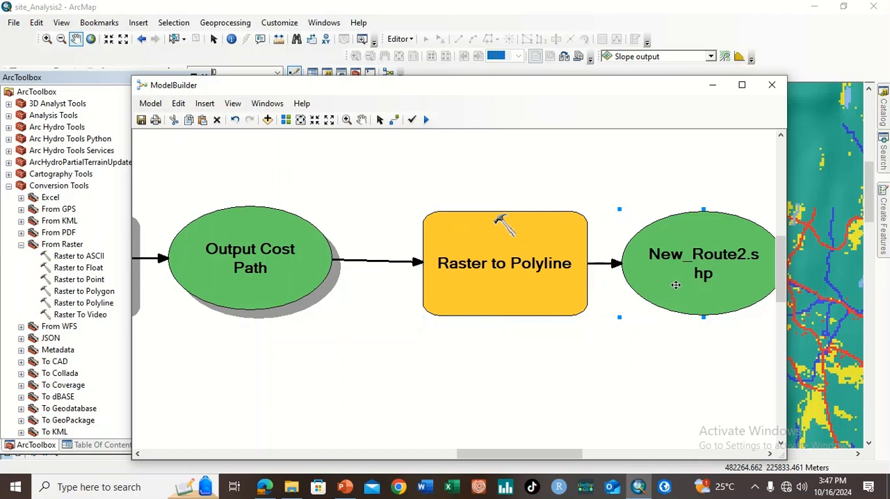
# Auto-arrange the model diagram at full extent and enable Add To Display for the New_Route2.shp output
pyautogui.click(286, 120)
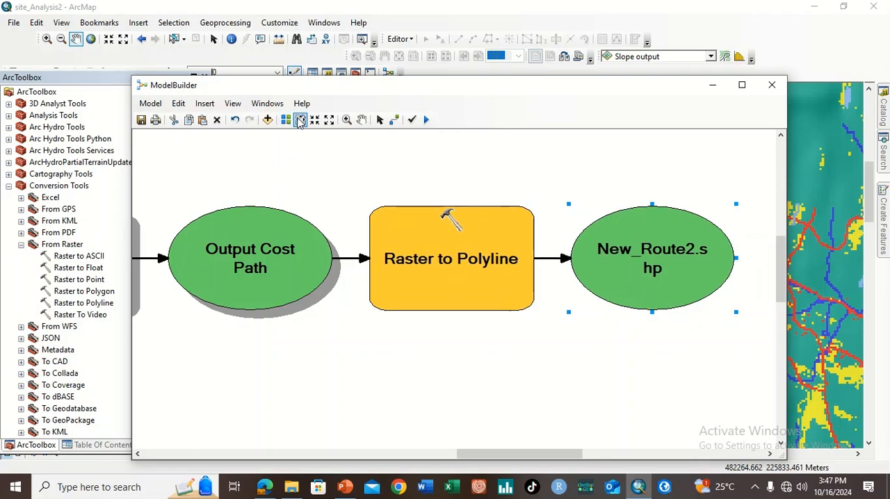
pyautogui.click(300, 120)
pyautogui.rightClick(745, 279)
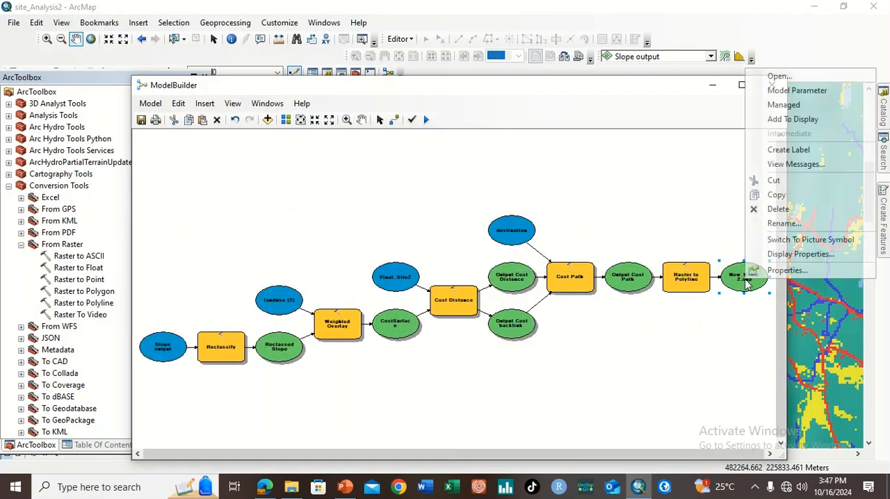
pyautogui.click(794, 119)
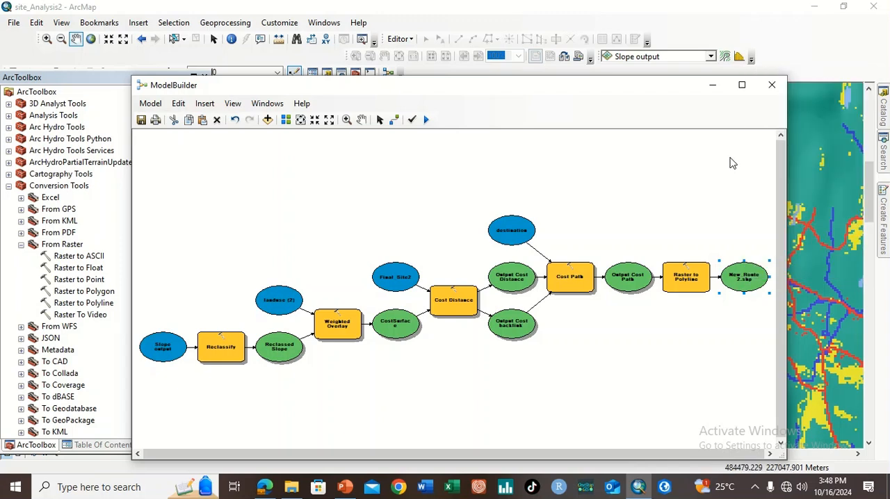
# Run the model and save it, narrowing its window to uncover the map
pyautogui.click(427, 120)
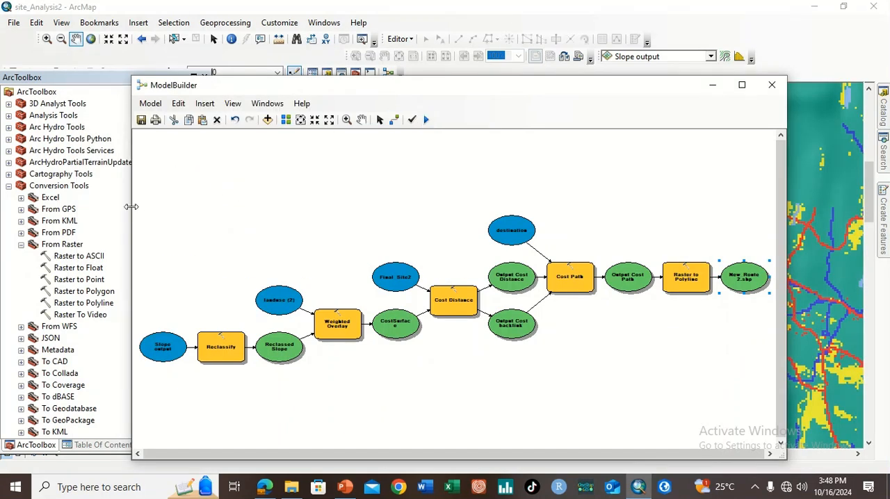
pyautogui.moveTo(132, 206); pyautogui.dragTo(508, 183)
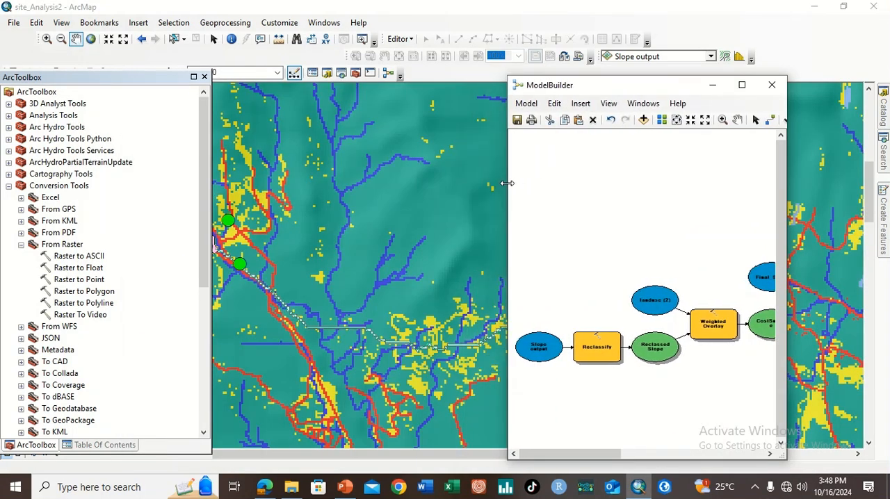
pyautogui.moveTo(654, 89); pyautogui.dragTo(615, 30)
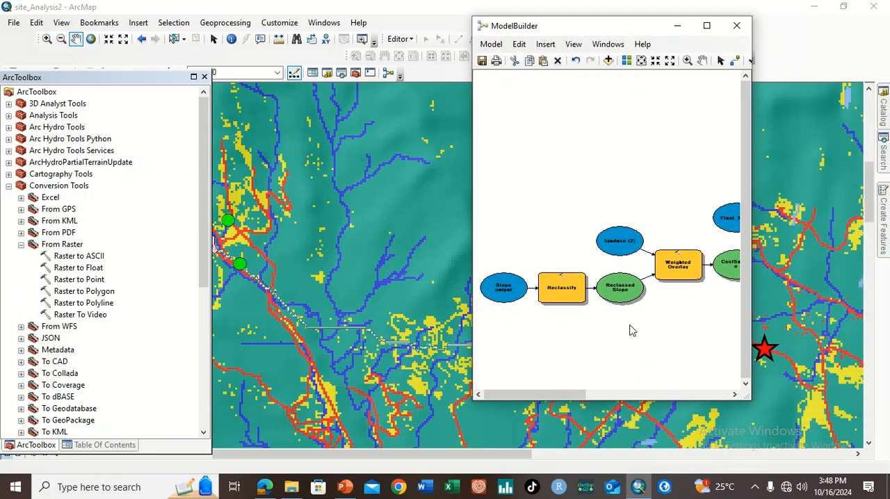
pyautogui.click(481, 63)
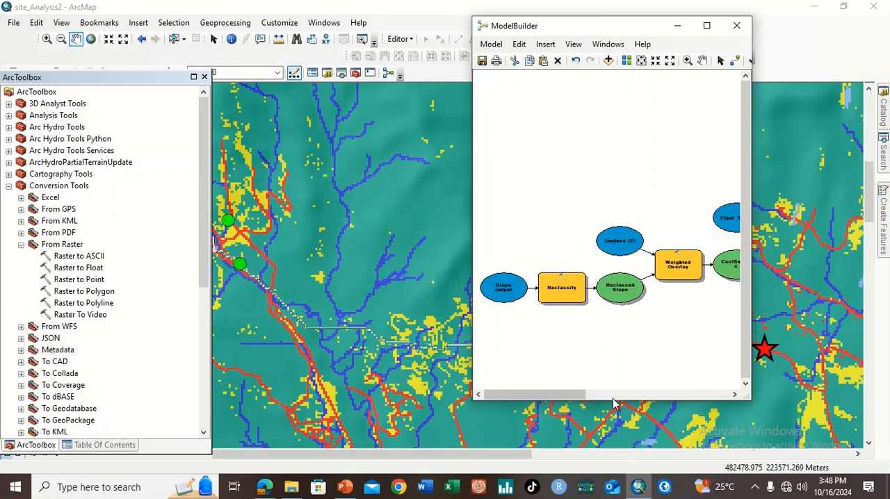
# Shorten the model window and move it clear of the route between the site and the destination star
pyautogui.moveTo(615, 401); pyautogui.dragTo(615, 160)
pyautogui.moveTo(580, 33); pyautogui.dragTo(656, 95)
pyautogui.moveTo(522, 283); pyautogui.dragTo(552, 244)
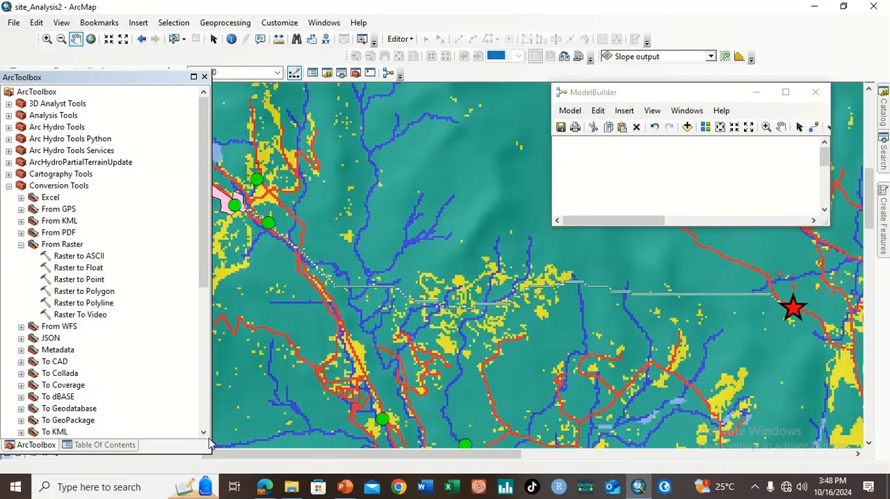
# Hide the New_Route layer and give the New_Route2 line the Highway symbol
pyautogui.click(133, 447)
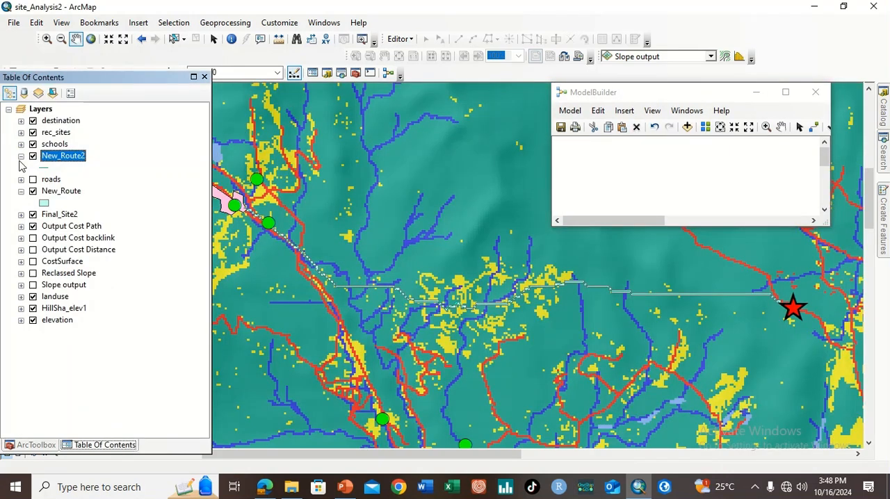
pyautogui.click(33, 191)
pyautogui.click(49, 169)
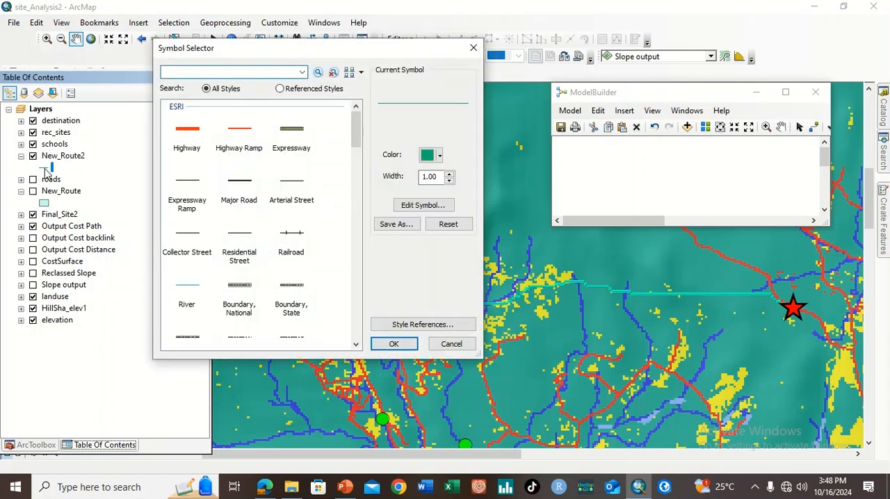
pyautogui.click(198, 133)
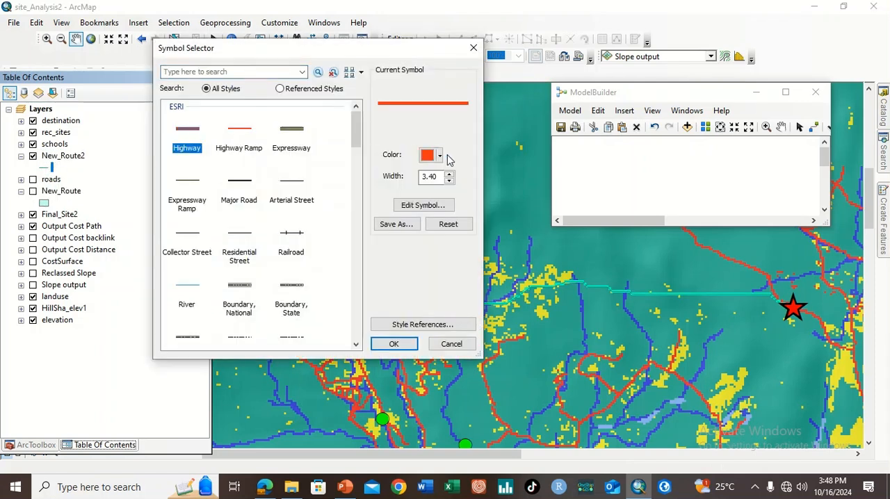
pyautogui.click(389, 342)
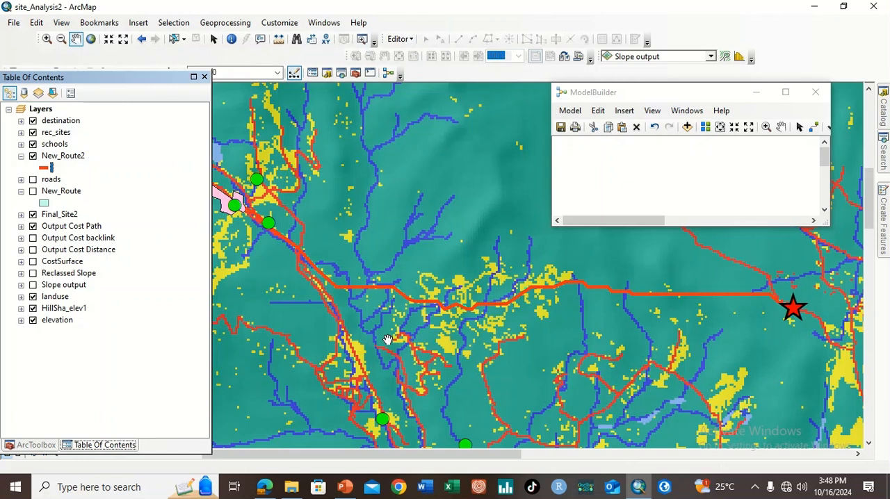
# Hide the landuse layer to show New_Route2 over the hillshade from the site to the destination
pyautogui.moveTo(442, 324); pyautogui.dragTo(469, 336)
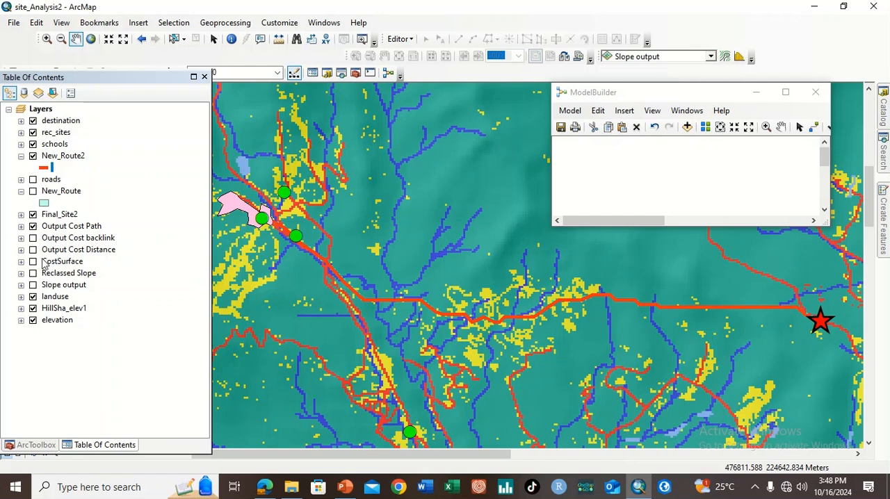
pyautogui.click(35, 298)
pyautogui.click(32, 297)
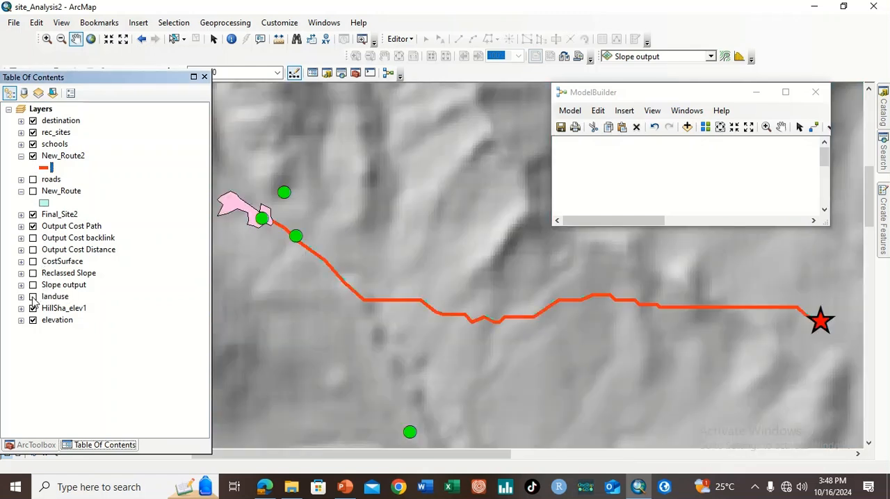
pyautogui.moveTo(353, 301); pyautogui.dragTo(360, 333)
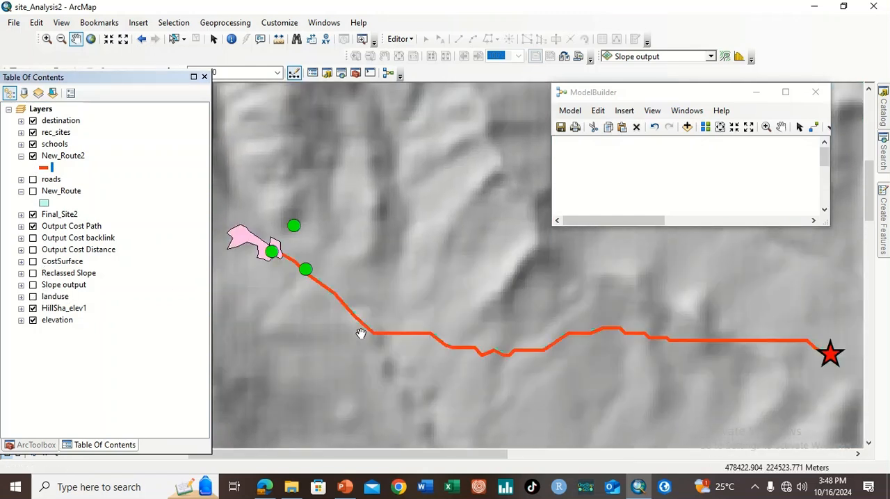